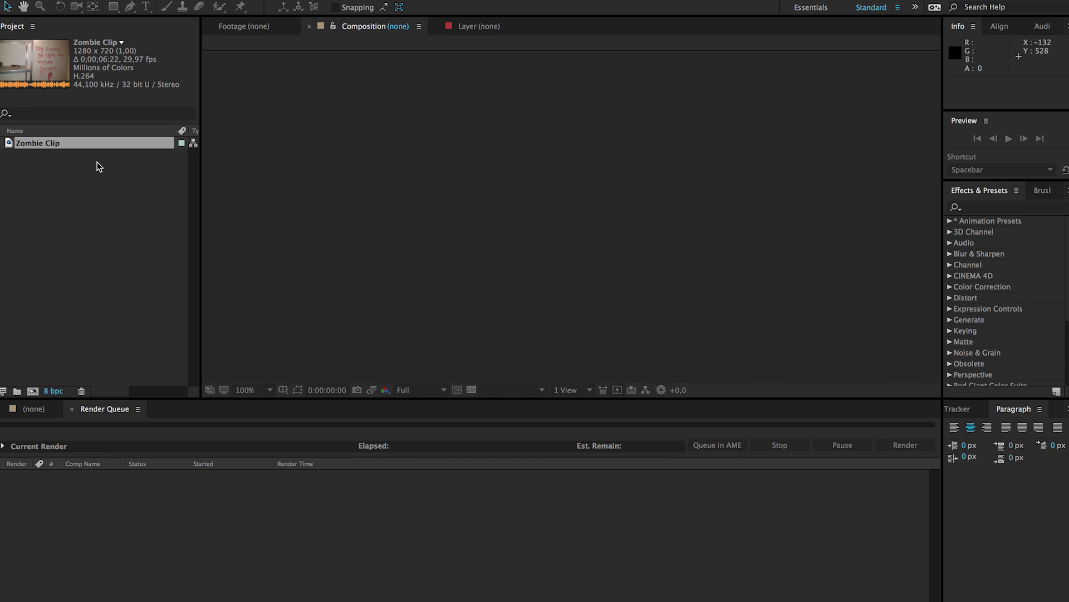
# - Create a composition from the Zombie Clip footage and set it to 1920 x 800 px at 24 frames per second
pyautogui.click(39, 146)
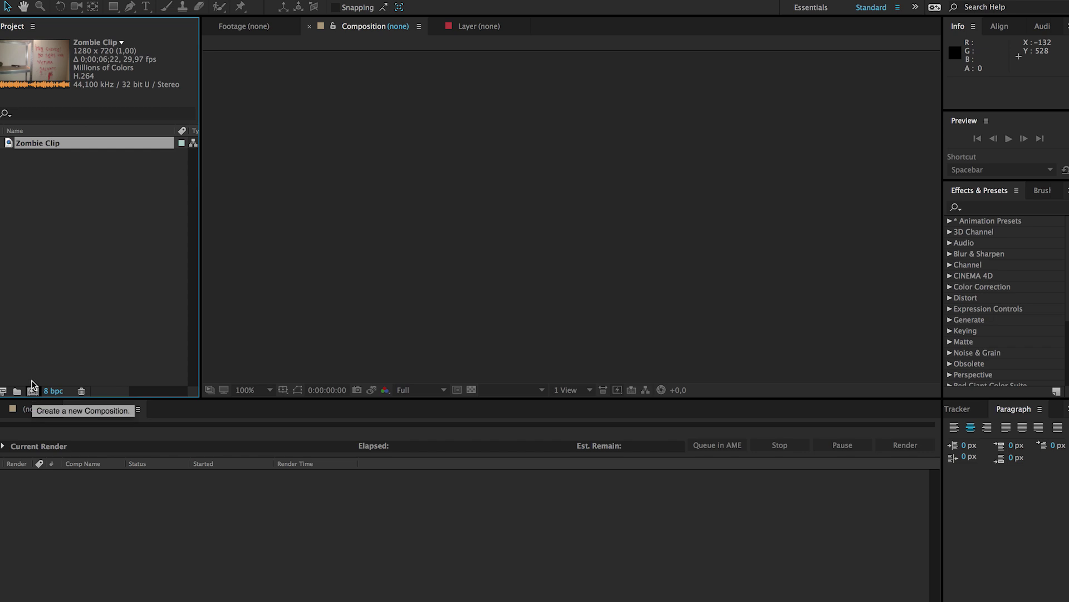
pyautogui.moveTo(14, 146); pyautogui.dragTo(33, 391)
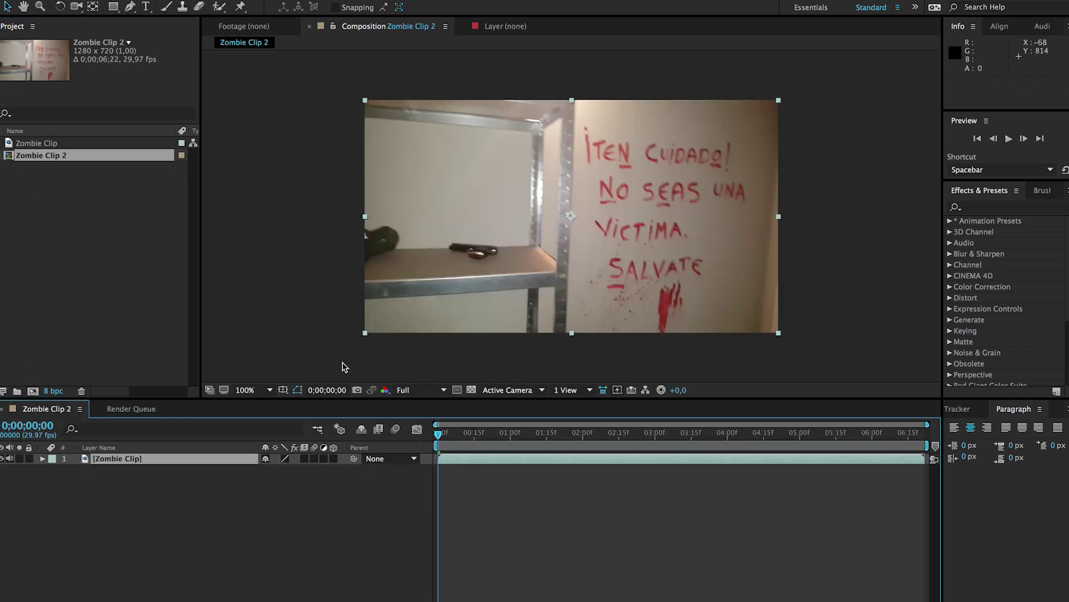
pyautogui.click(175, 0)
pyautogui.click(206, 11)
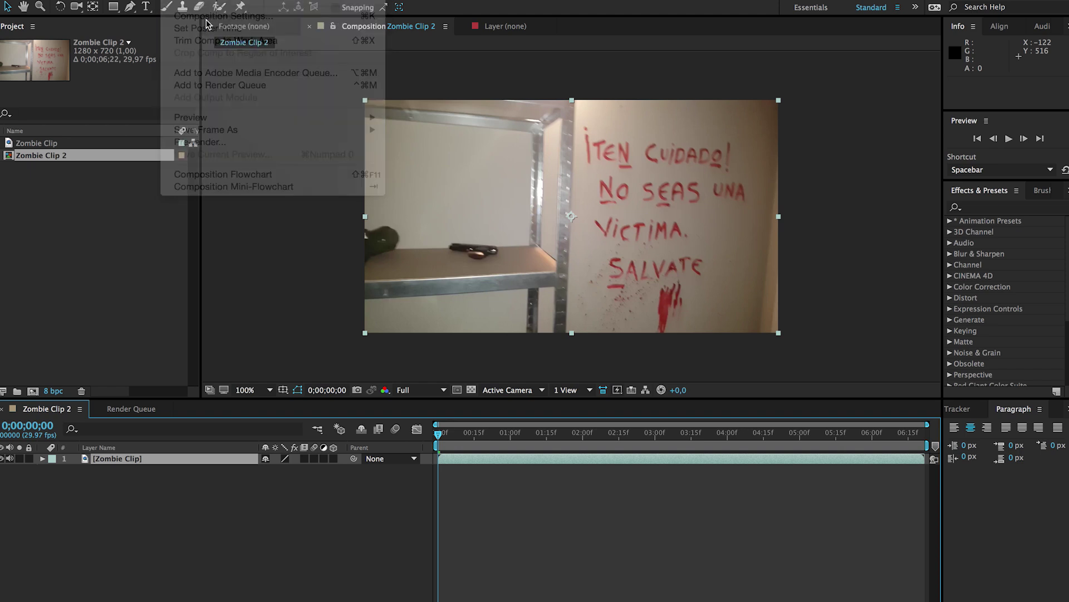
pyautogui.click(86, 141)
pyautogui.write('1920')
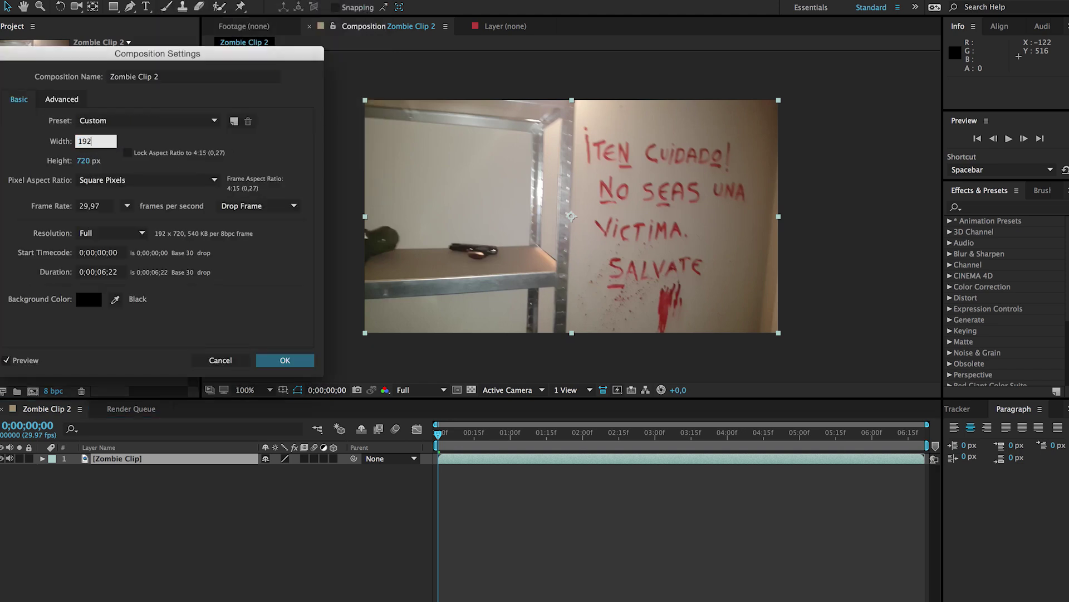
pyautogui.press('Tab')
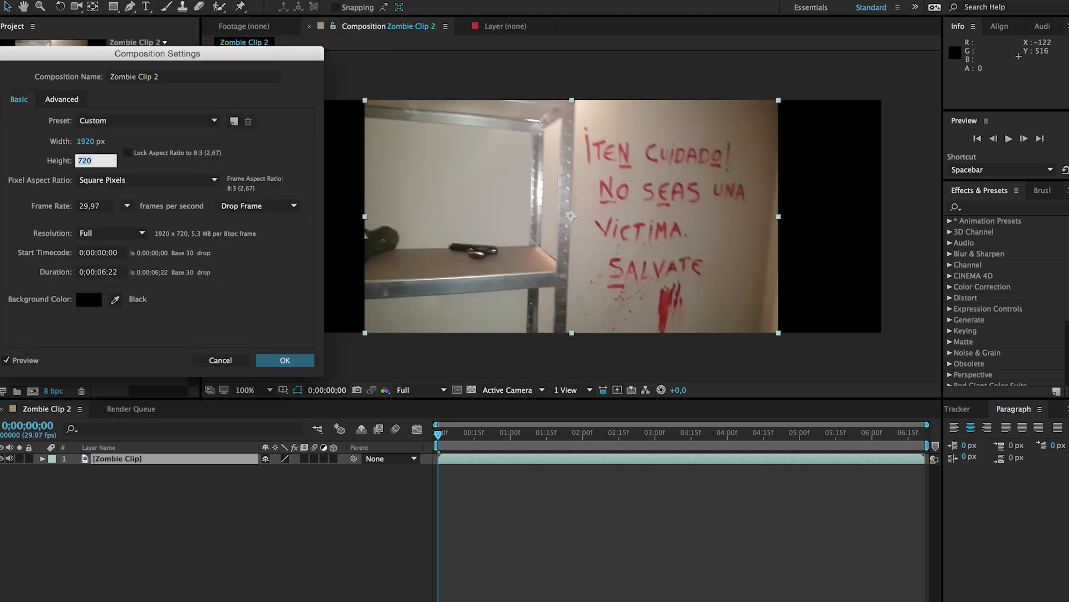
pyautogui.write('800')
pyautogui.click(106, 205)
pyautogui.write('24')
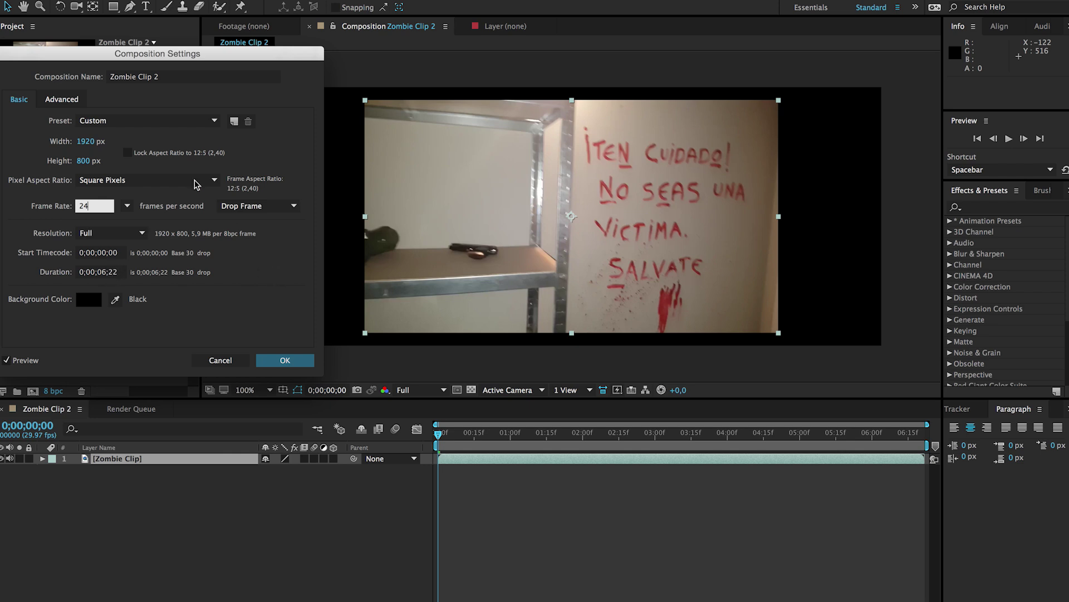
pyautogui.click(297, 366)
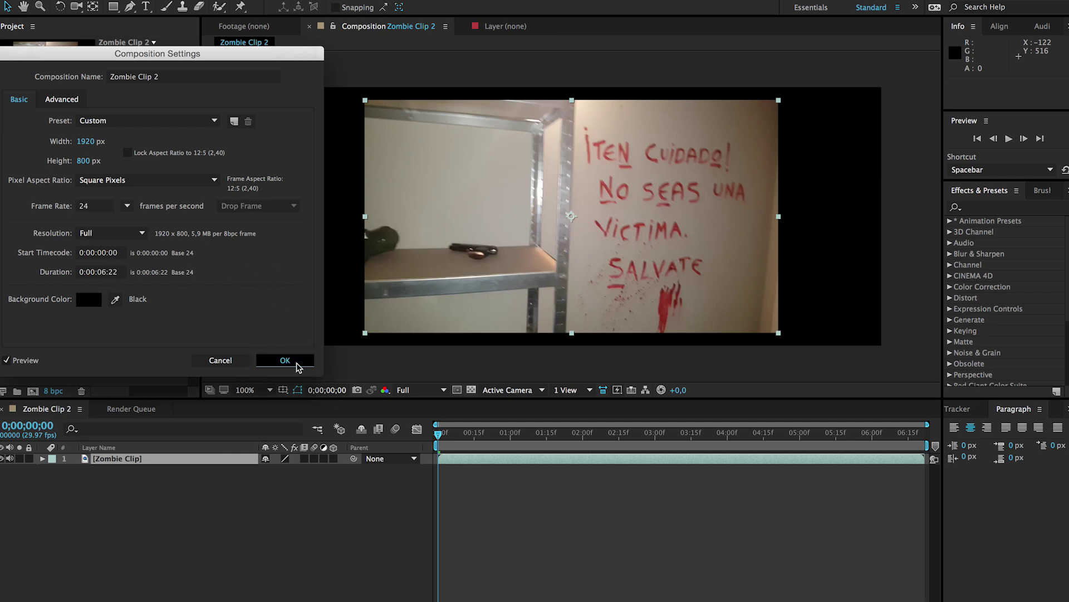
# - Scale the Zombie Clip layer to about 151% to fill the frame width and move it down to about position 960, 532
pyautogui.moveTo(365, 336); pyautogui.dragTo(262, 439)
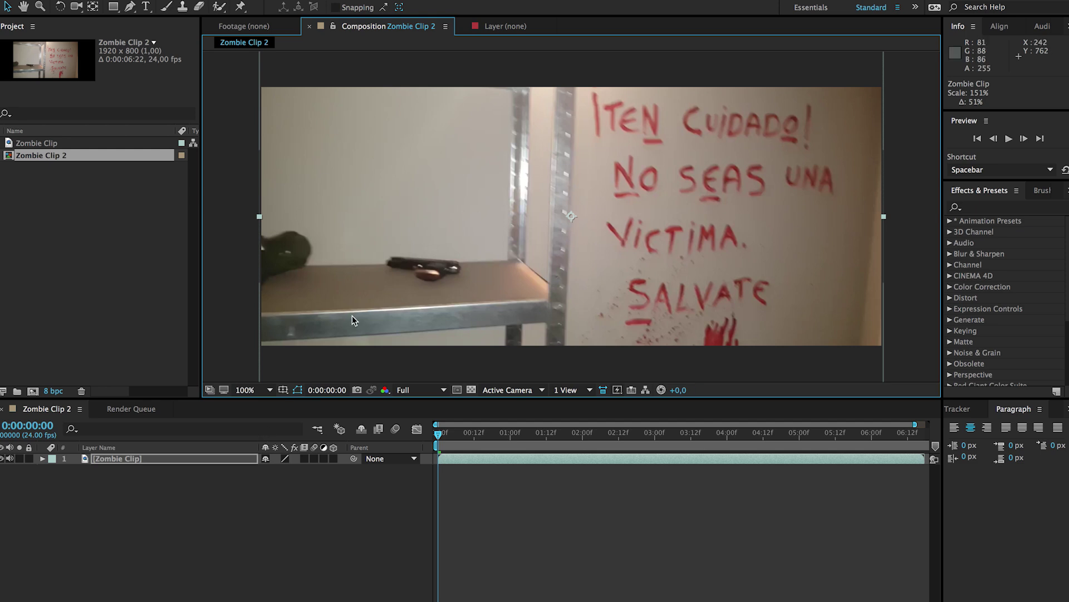
pyautogui.click(477, 432)
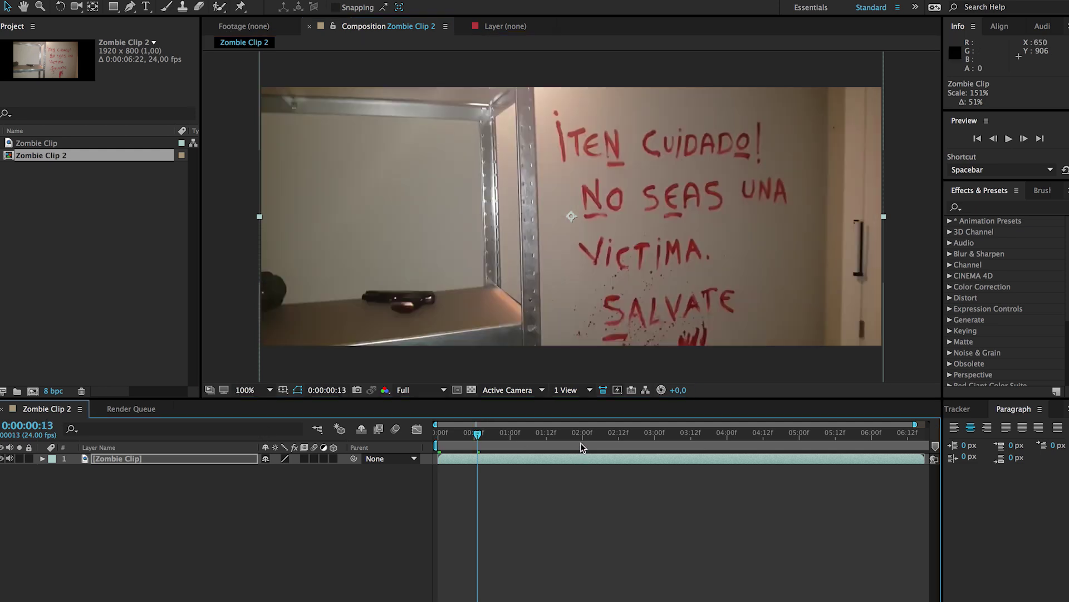
pyautogui.click(583, 439)
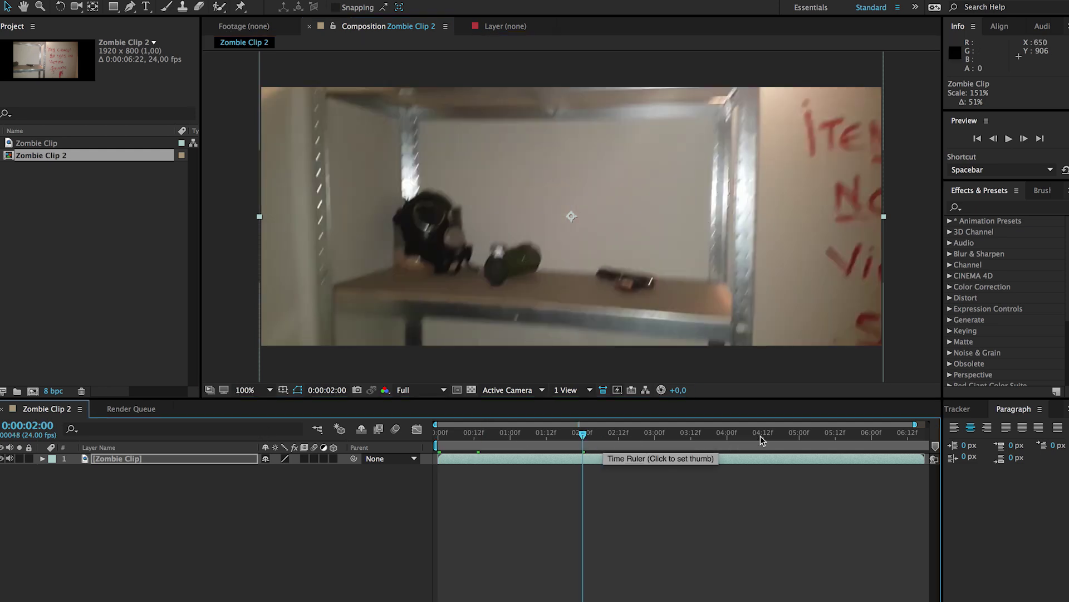
pyautogui.click(787, 437)
pyautogui.click(524, 440)
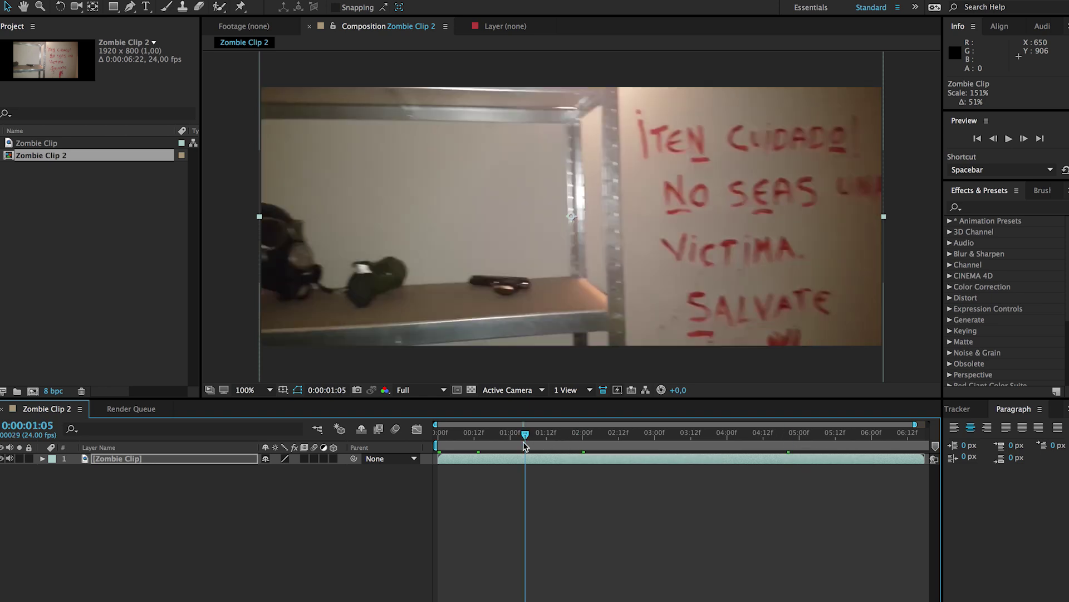
pyautogui.click(785, 443)
pyautogui.click(826, 439)
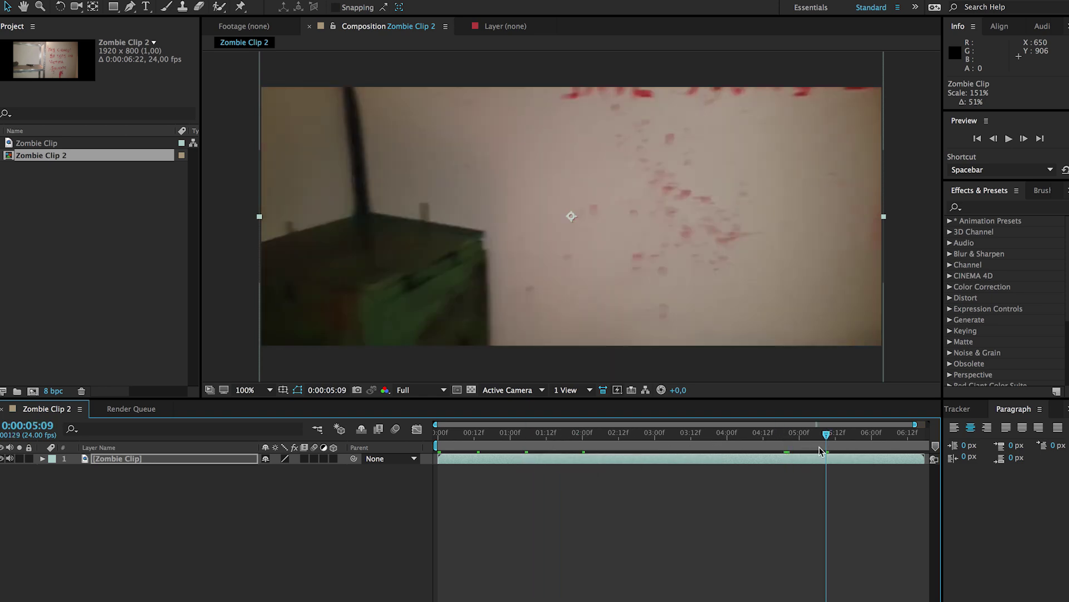
pyautogui.moveTo(805, 441); pyautogui.dragTo(788, 441)
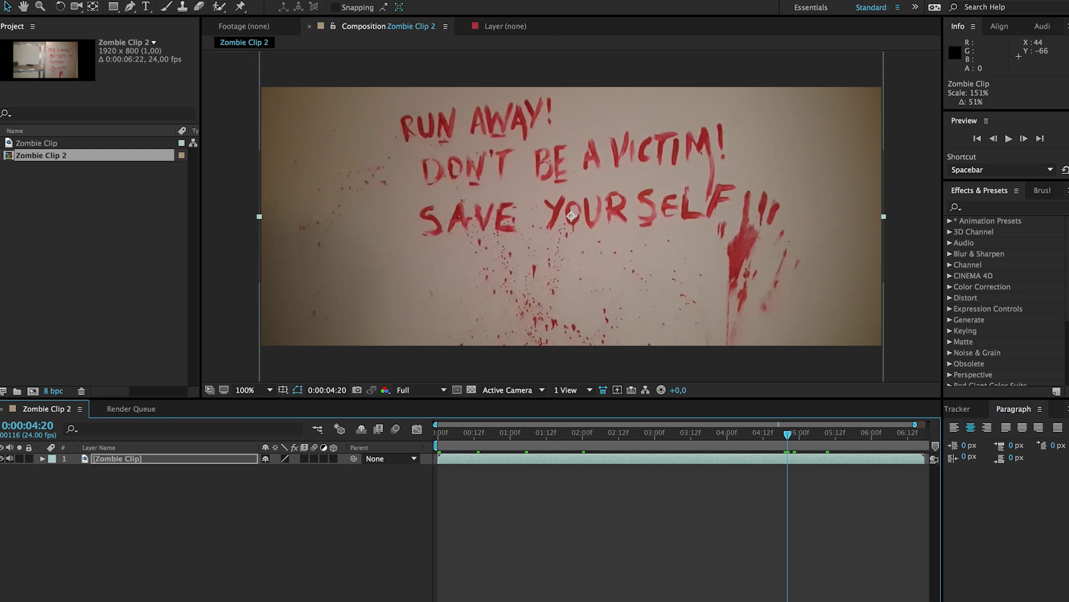
pyautogui.click(532, 162)
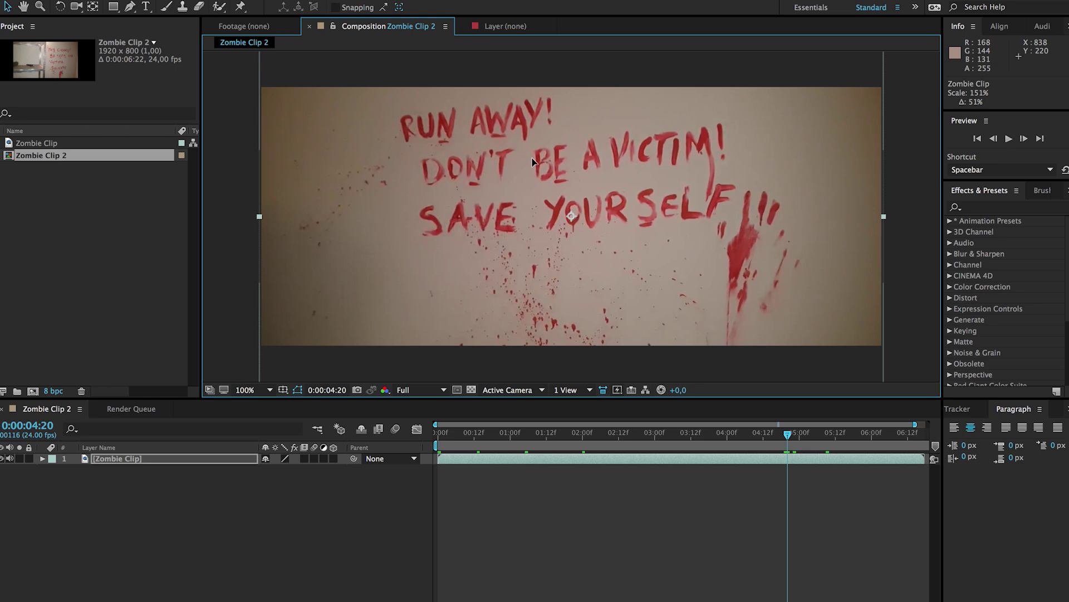
pyautogui.moveTo(532, 161); pyautogui.dragTo(523, 205)
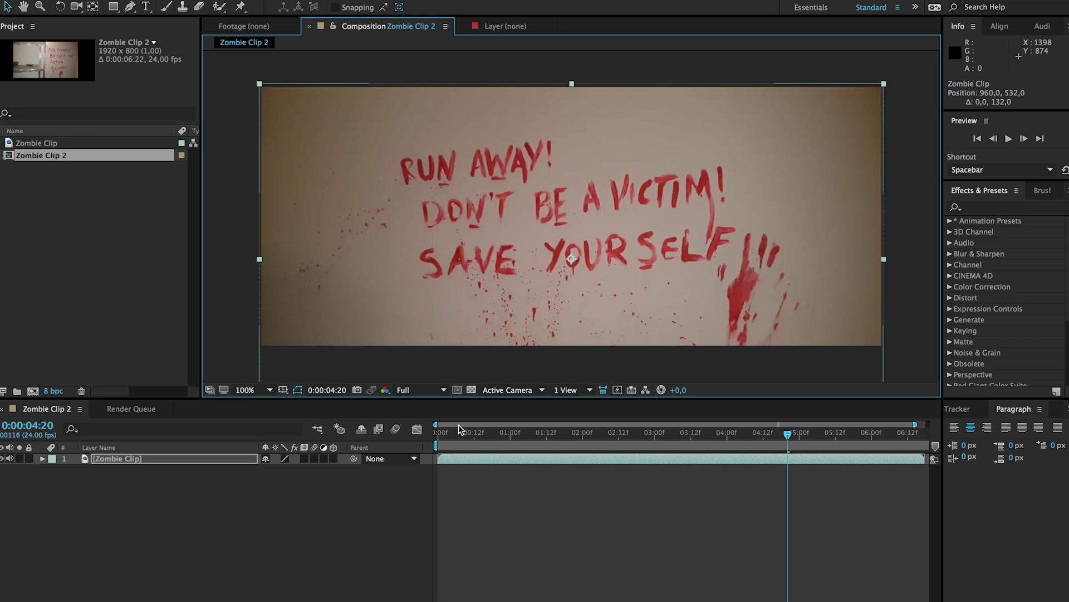
# - Create an adjustment layer above the clip and name it Vignette
pyautogui.rightClick(164, 530)
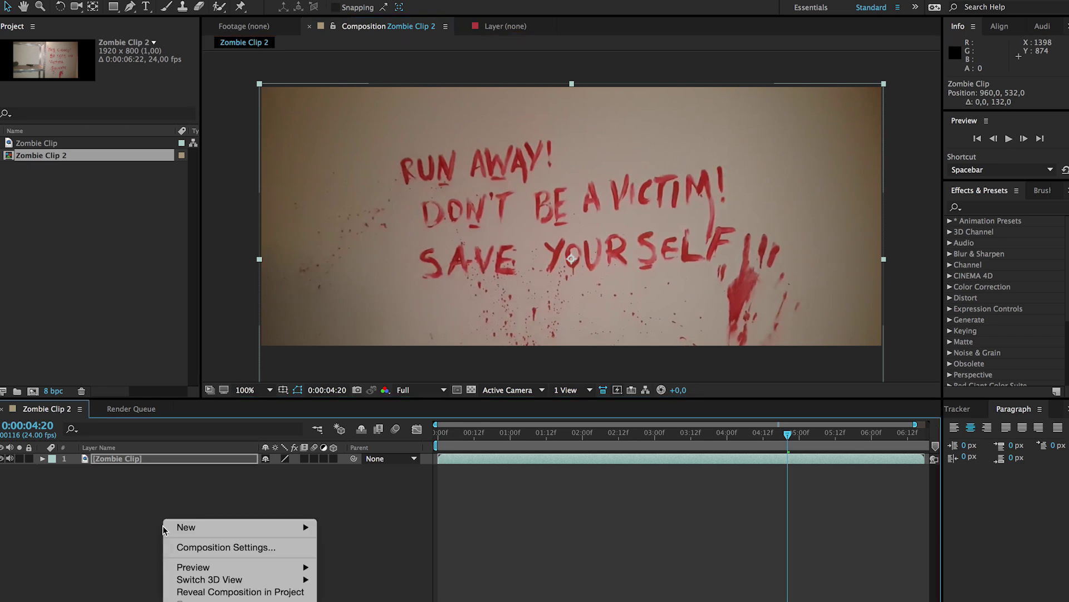
pyautogui.moveTo(176, 531)
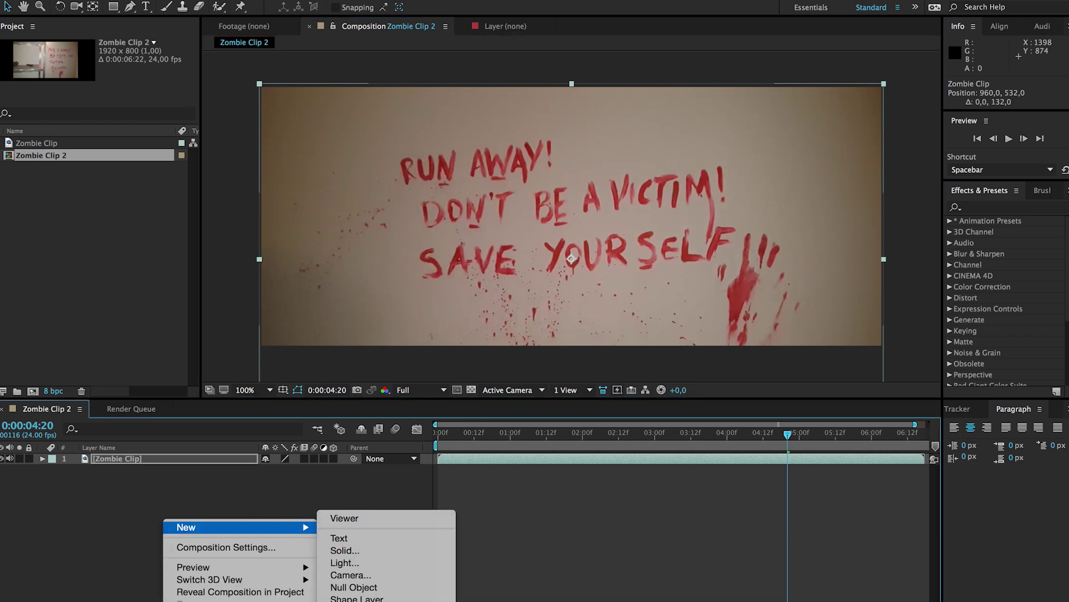
pyautogui.click(362, 601)
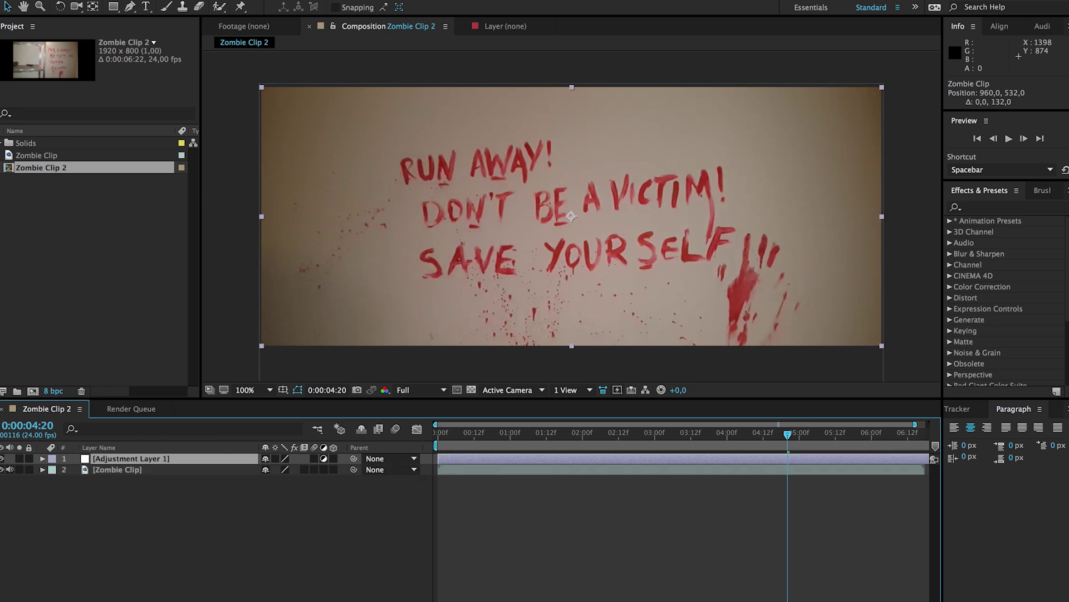
pyautogui.press('Return')
pyautogui.write('Vignet')
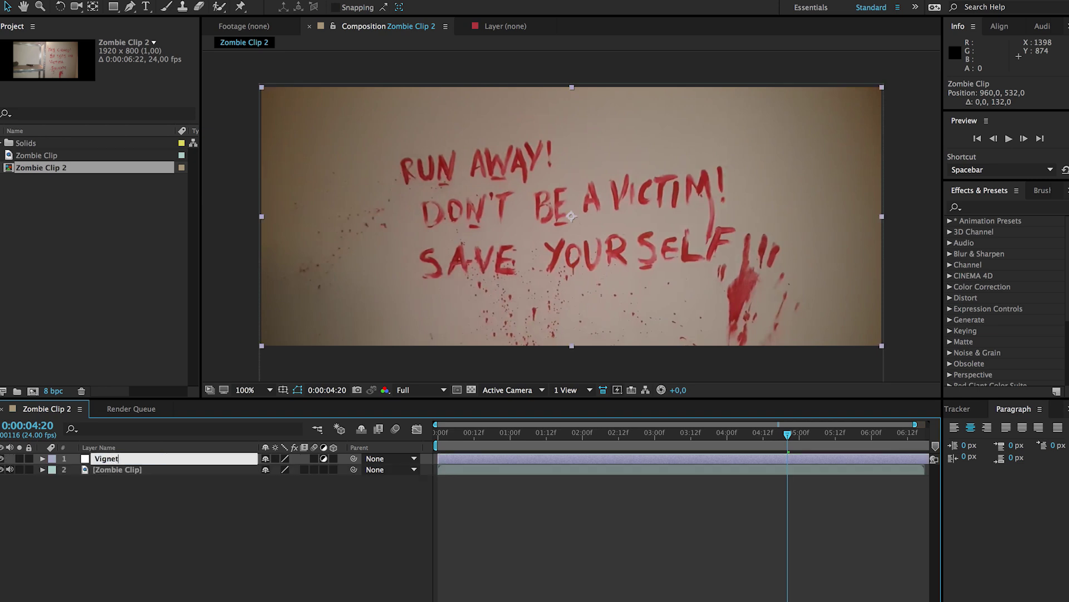
pyautogui.write('te')
pyautogui.press('Return')
# - Apply the Curves effect to the Vignette layer and pull the RGB curve's midpoint slightly down to darken the image
pyautogui.click(273, 1)
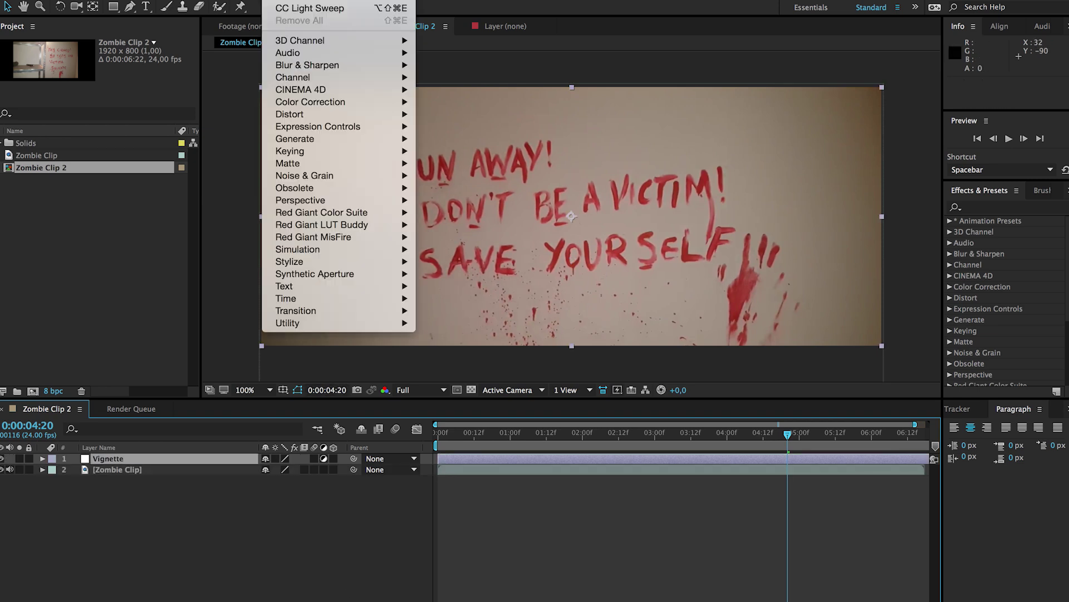
pyautogui.moveTo(307, 105)
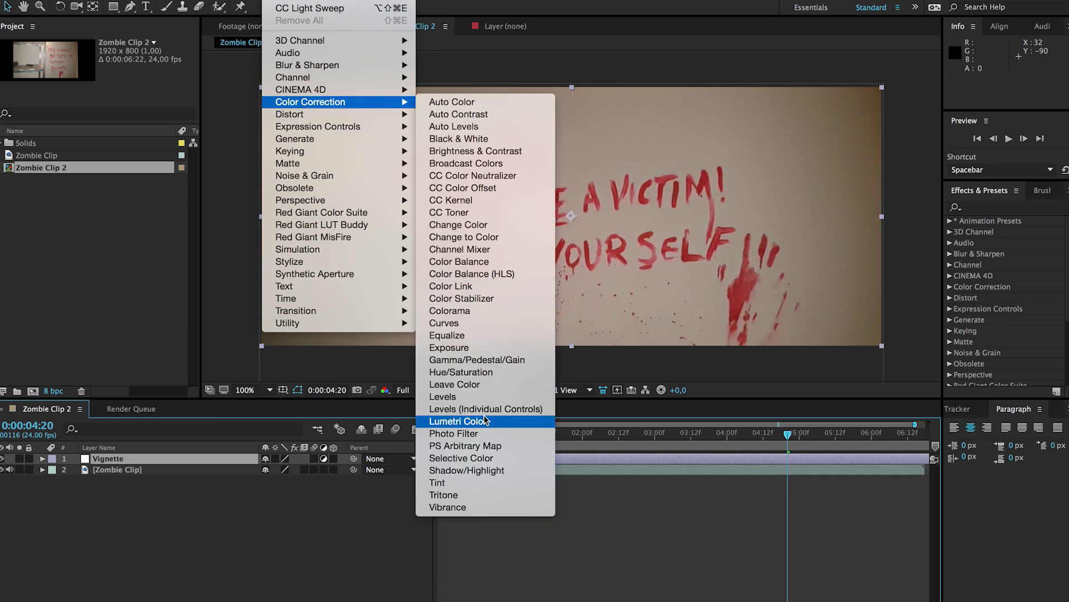
pyautogui.click(466, 323)
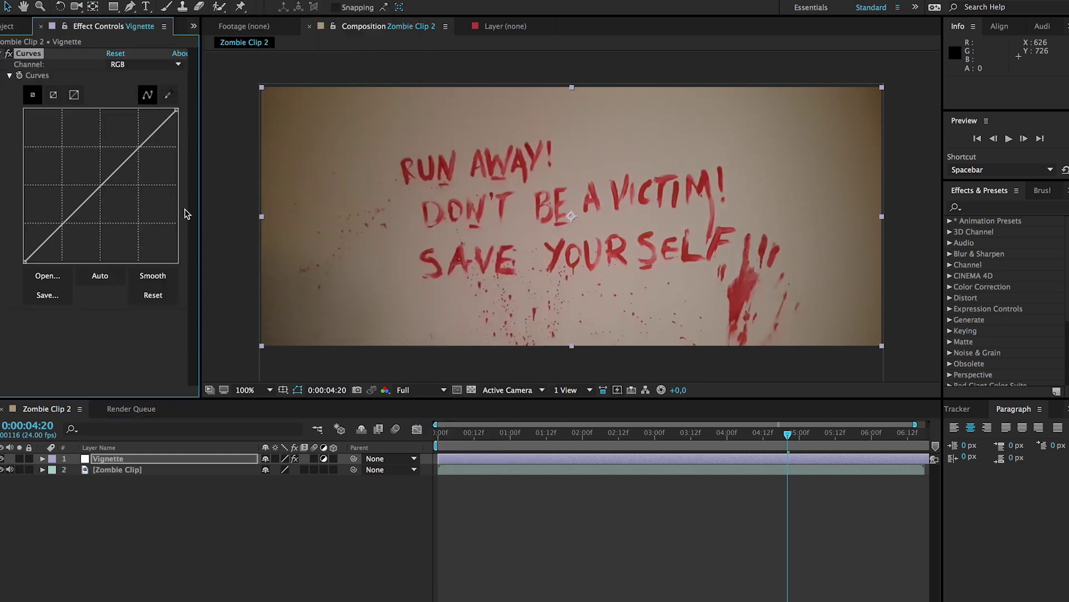
pyautogui.moveTo(116, 195); pyautogui.dragTo(104, 199)
# - Add a full-frame elliptical mask to the Vignette layer and set its mode to Subtract
pyautogui.click(113, 8)
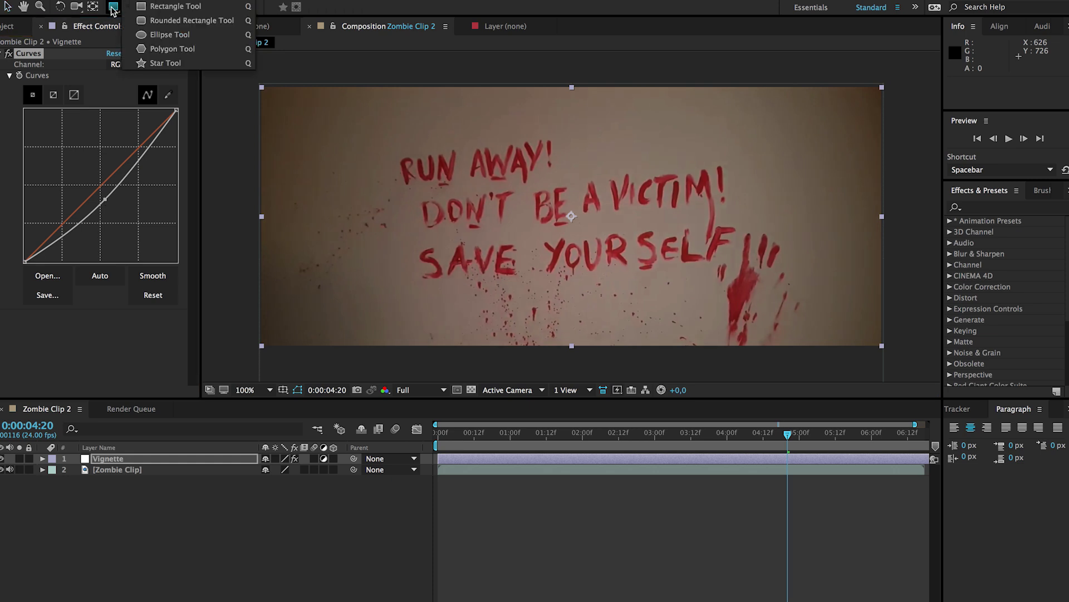
pyautogui.click(155, 35)
pyautogui.doubleClick(113, 8)
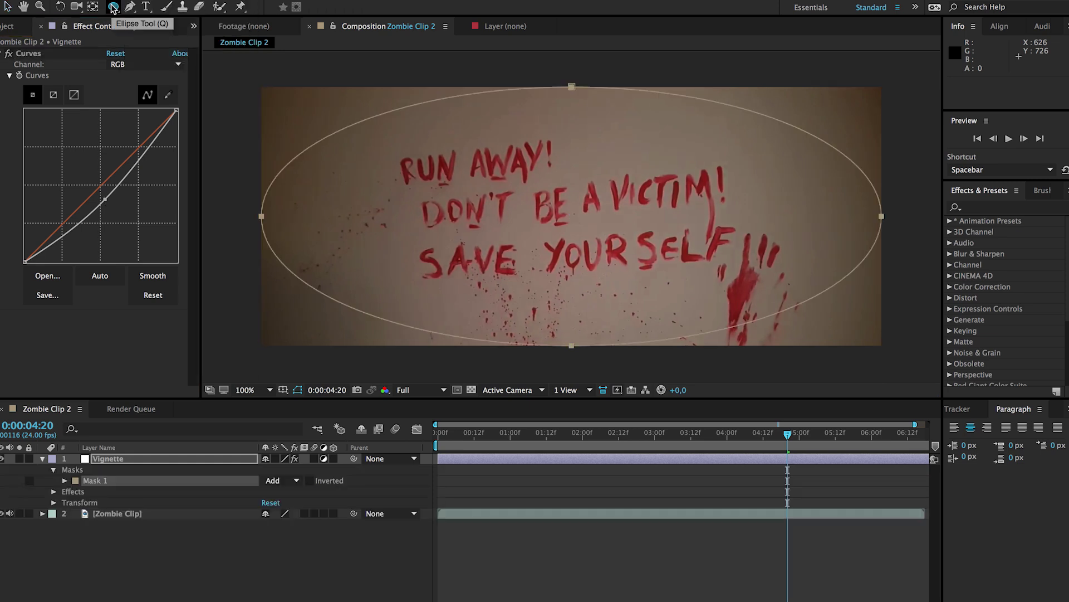
pyautogui.press('v')
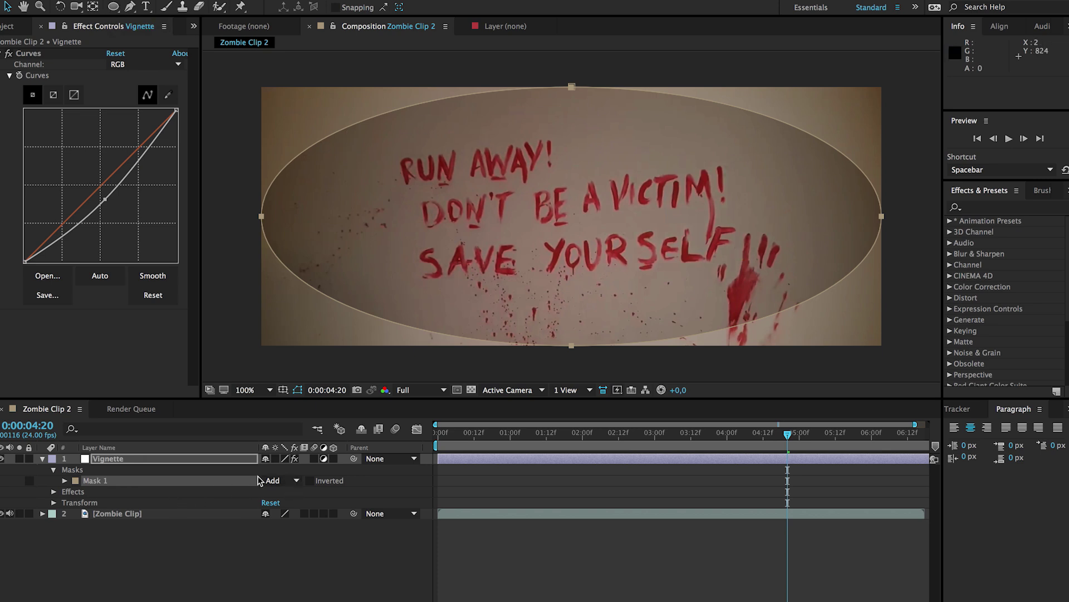
pyautogui.click(290, 482)
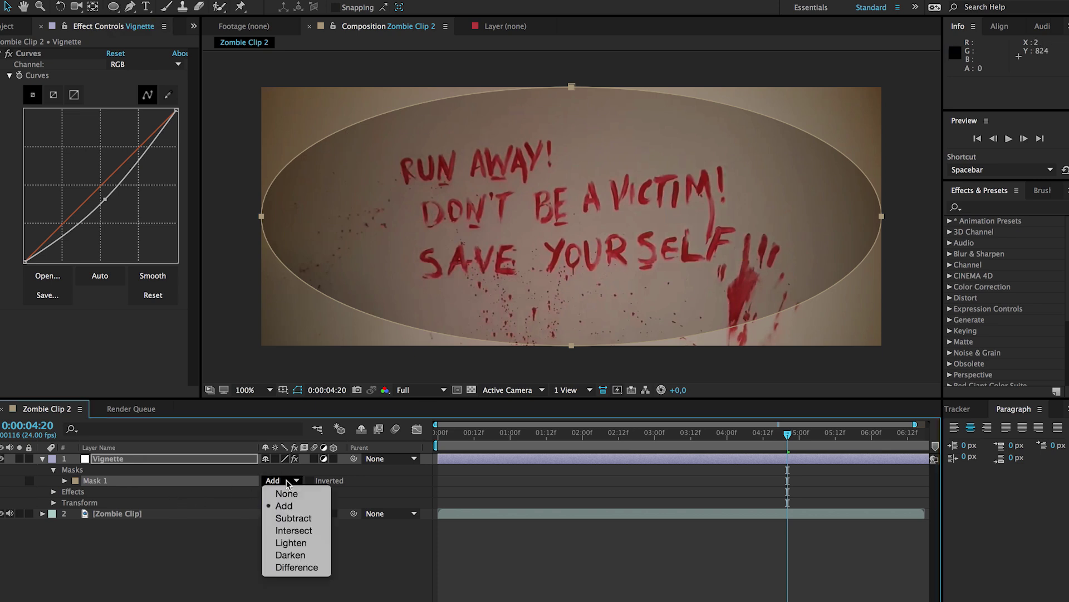
pyautogui.click(293, 518)
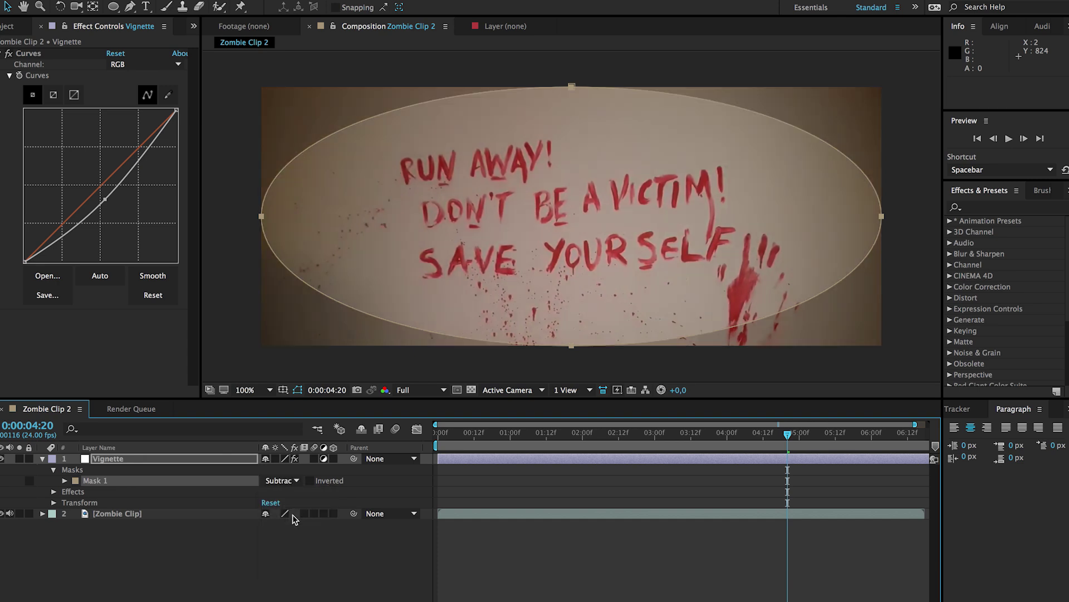
# - Feather the Vignette layer's elliptical mask by about 351 pixels and deselect the layer
pyautogui.press('f')
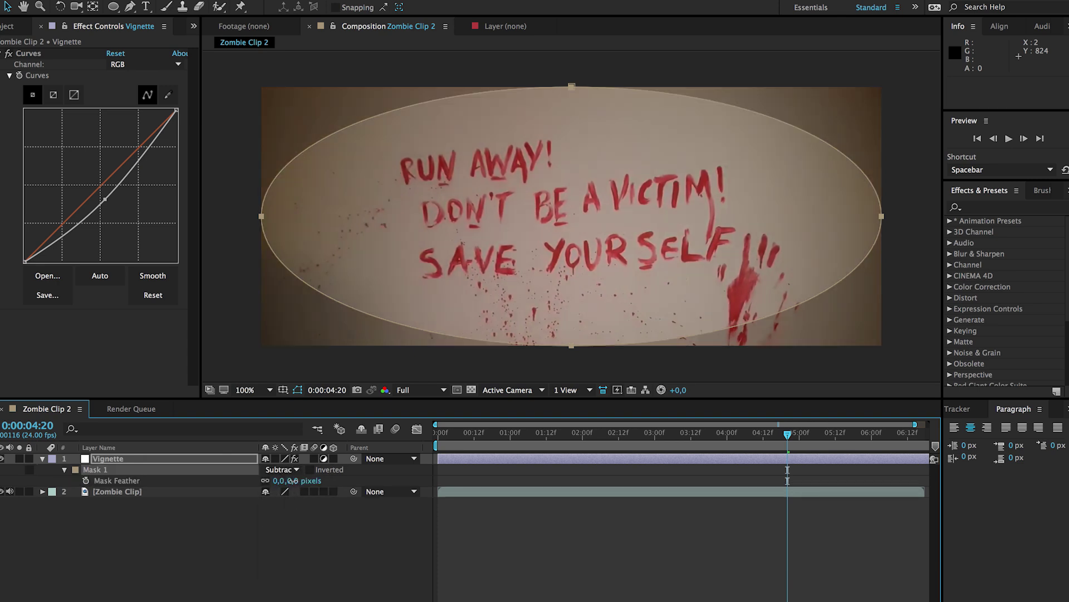
pyautogui.moveTo(292, 480); pyautogui.dragTo(494, 463)
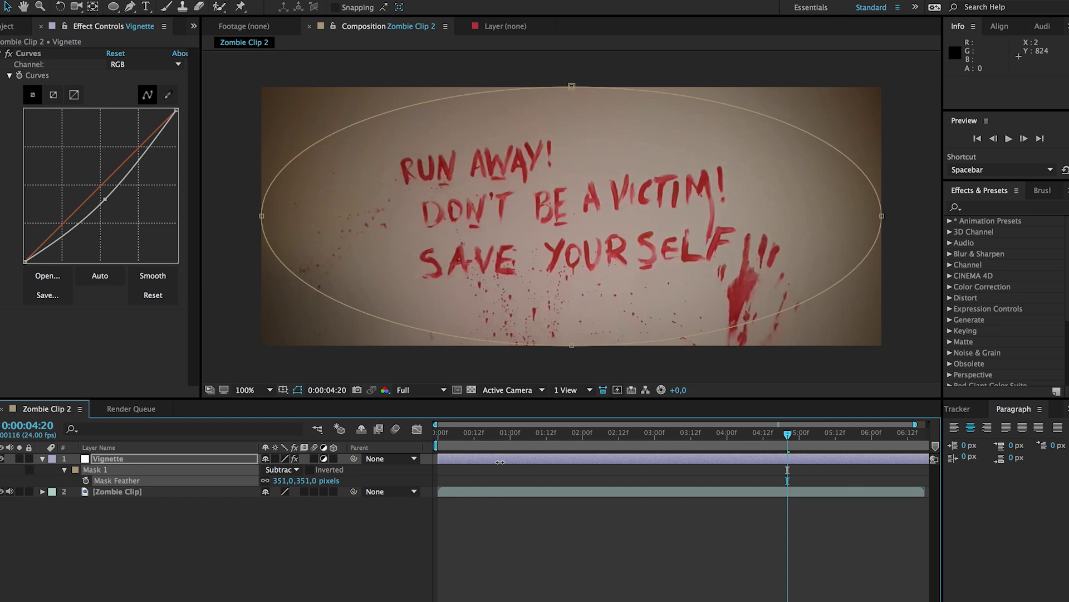
pyautogui.click(405, 541)
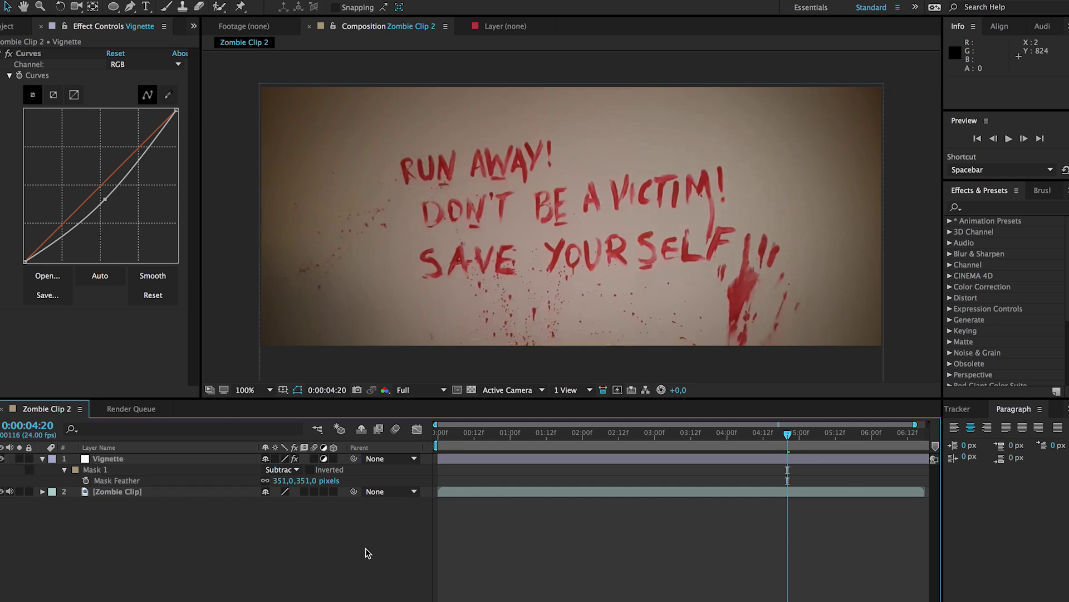
# - Create a second adjustment layer above Vignette and name it Colorgrading
pyautogui.rightClick(187, 537)
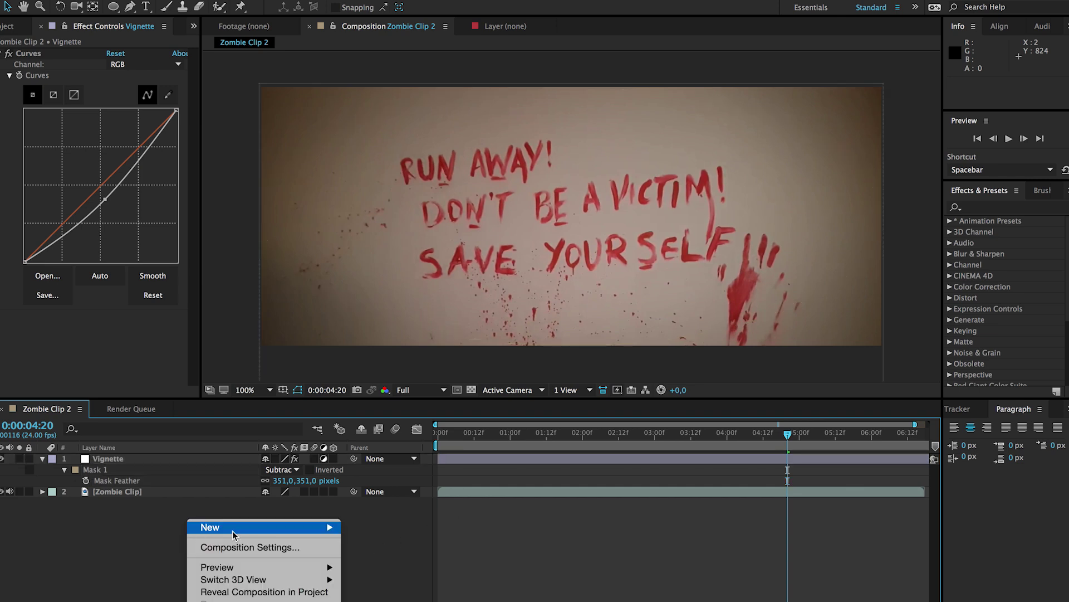
pyautogui.moveTo(335, 527)
pyautogui.click(379, 598)
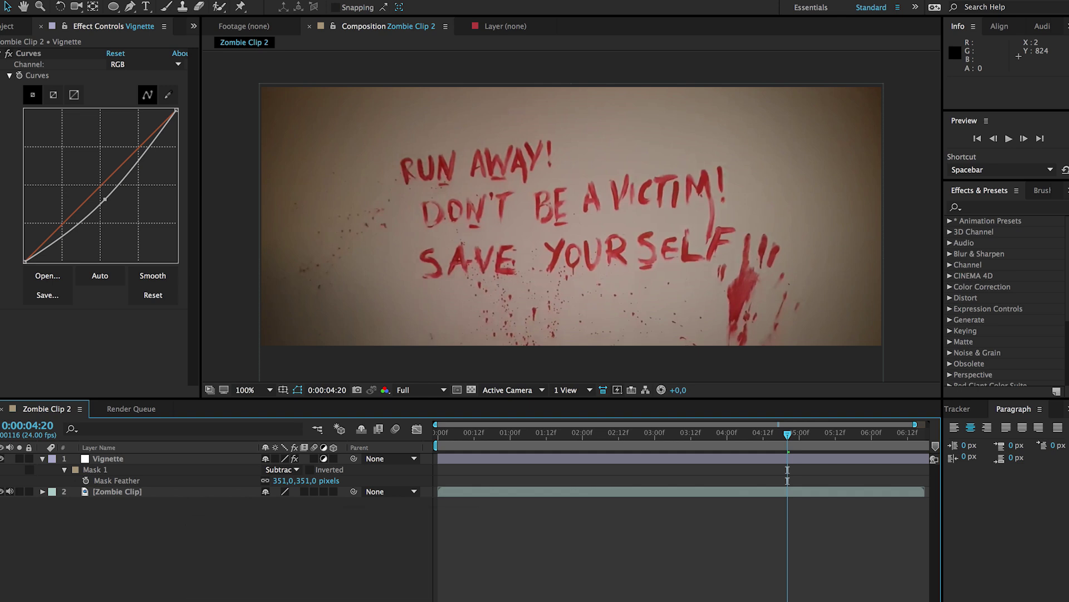
pyautogui.press('Return')
pyautogui.write('Colorgradi')
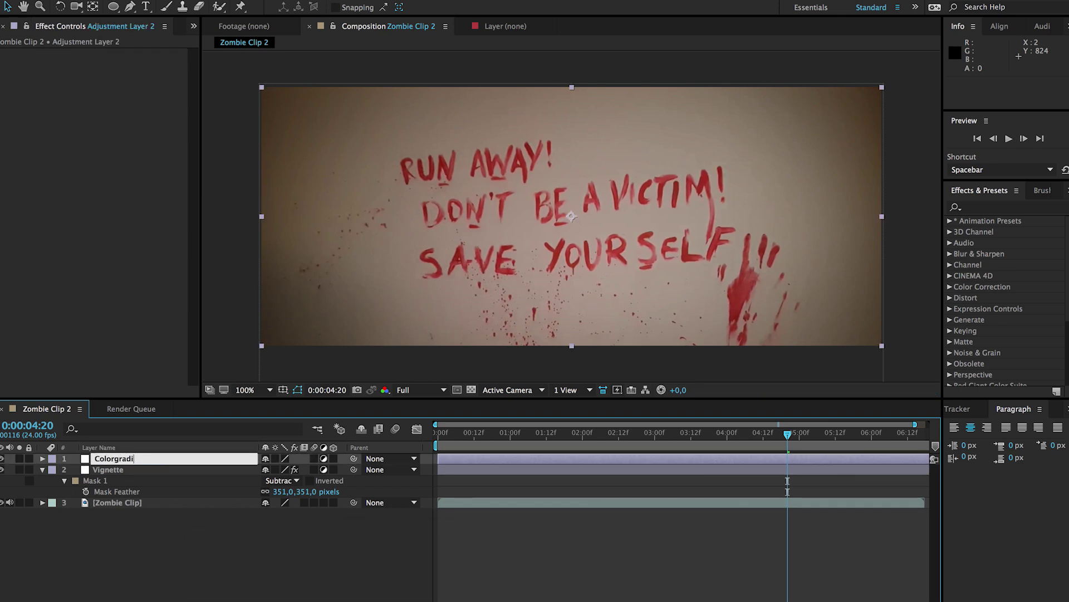
pyautogui.write('ng')
pyautogui.press('Return')
# - Apply the Add Grain effect to the Colorgrading layer and set its viewing mode to Final Output
pyautogui.click(276, 1)
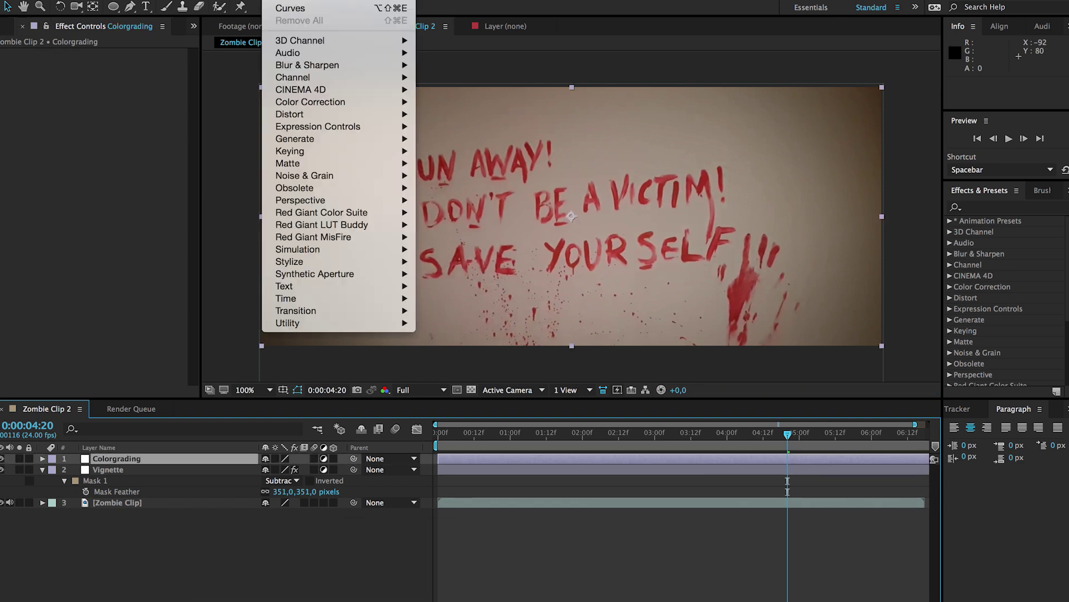
pyautogui.moveTo(313, 177)
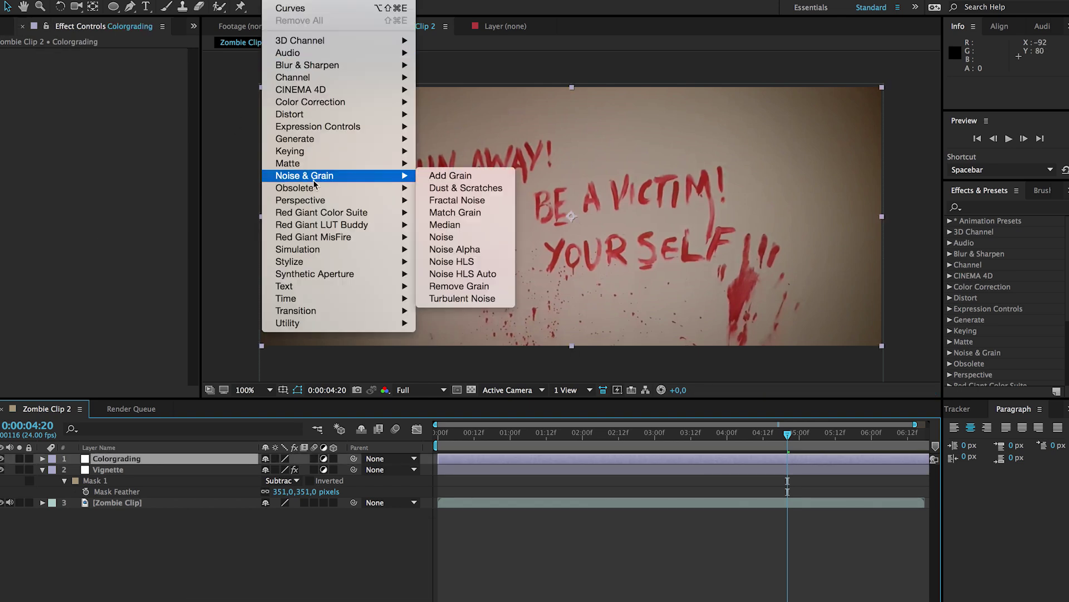
pyautogui.click(492, 176)
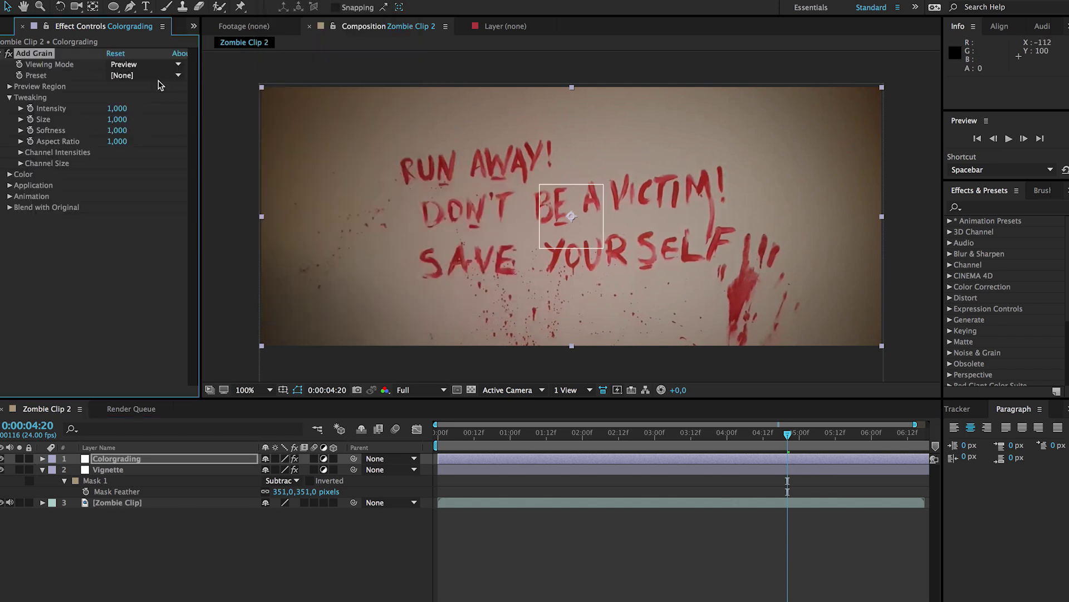
pyautogui.click(132, 65)
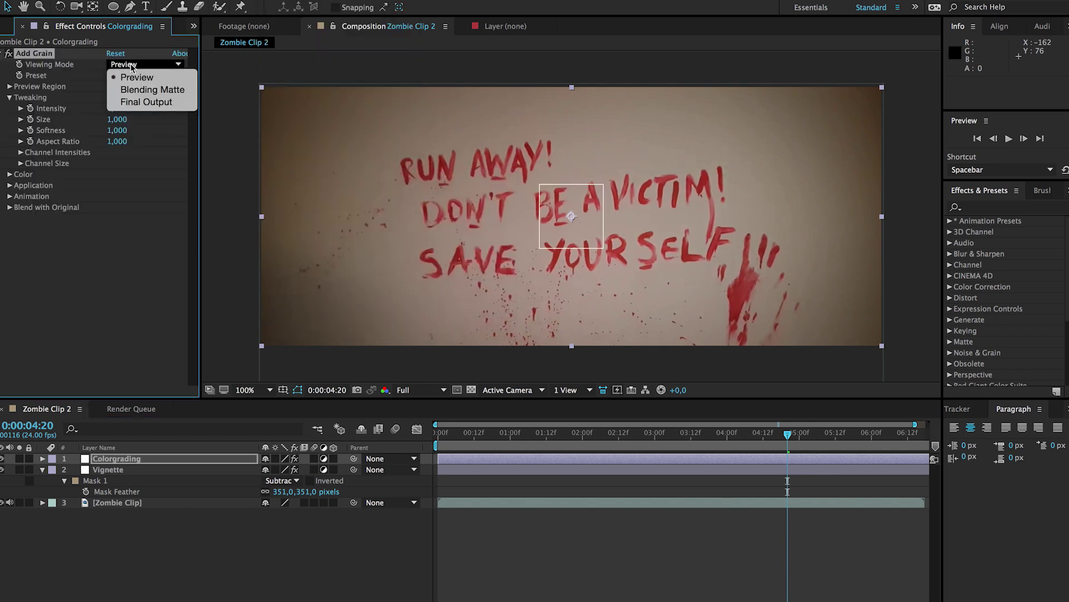
pyautogui.click(148, 102)
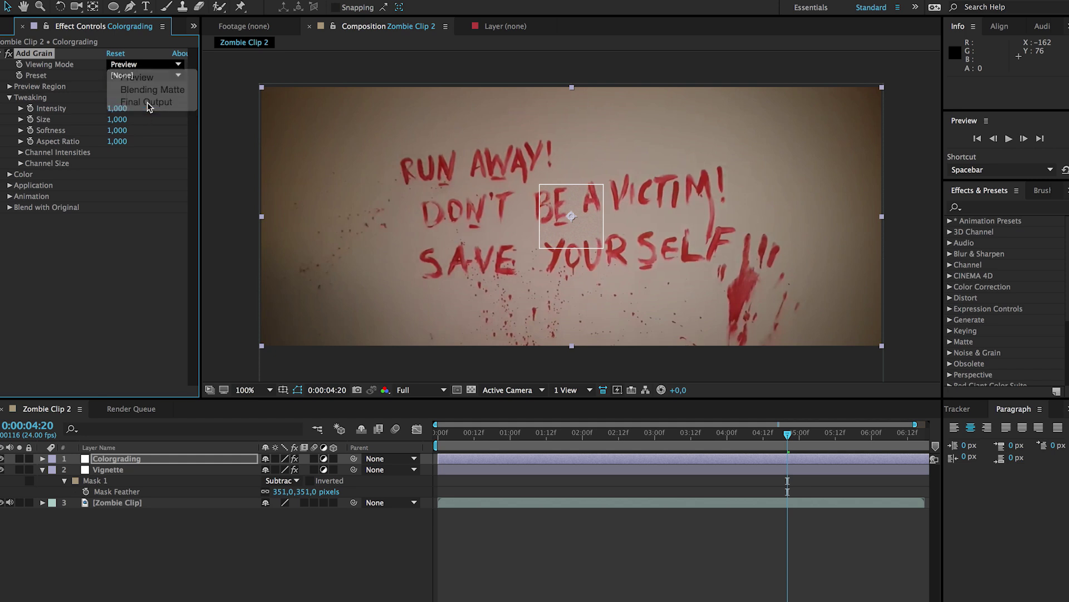
# - Set the grain's Intensity and Size to 0,5 and inspect the grain up close at 400% zoom
pyautogui.click(114, 109)
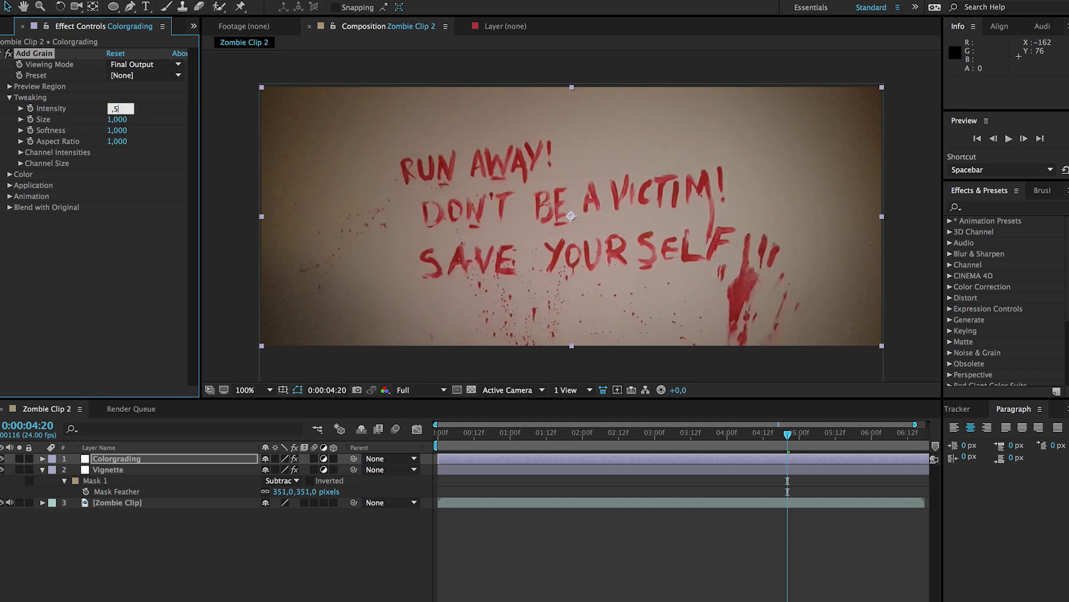
pyautogui.press('Tab')
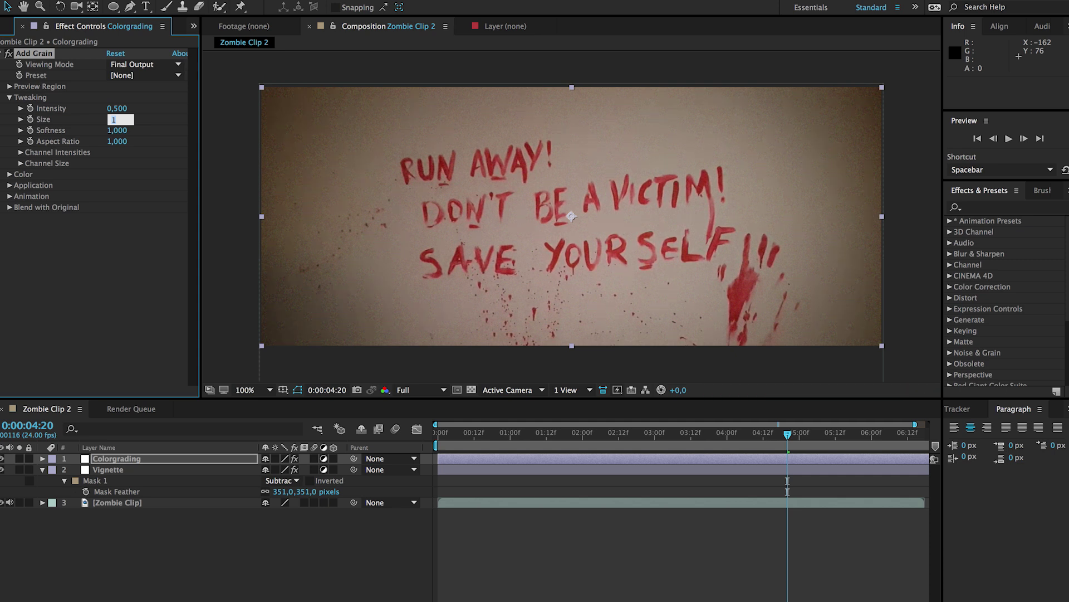
pyautogui.write(',5')
pyautogui.press('Return')
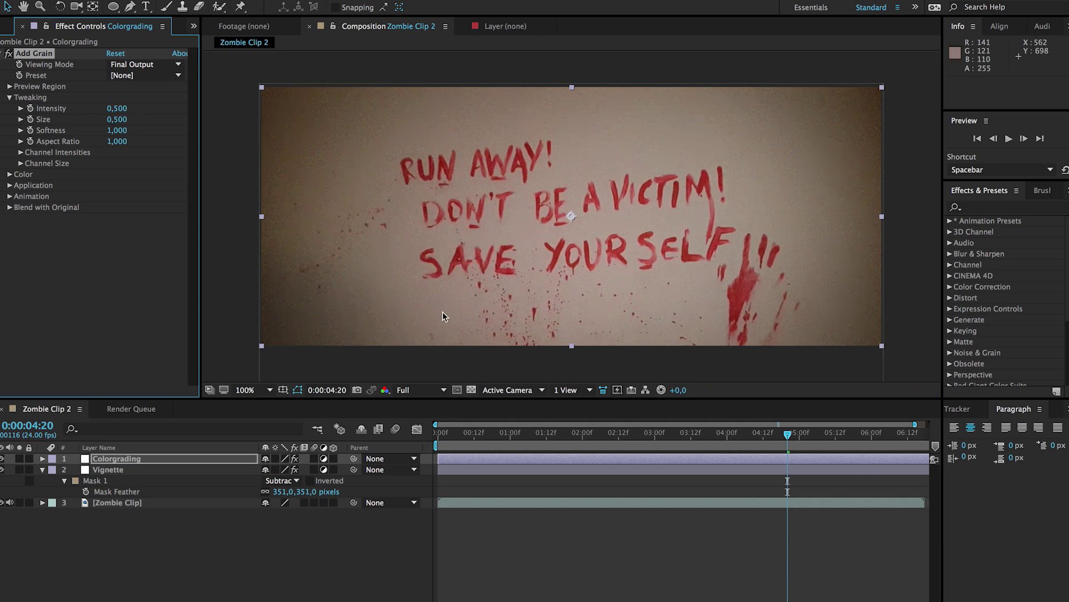
pyautogui.press('.')
pyautogui.press('.')
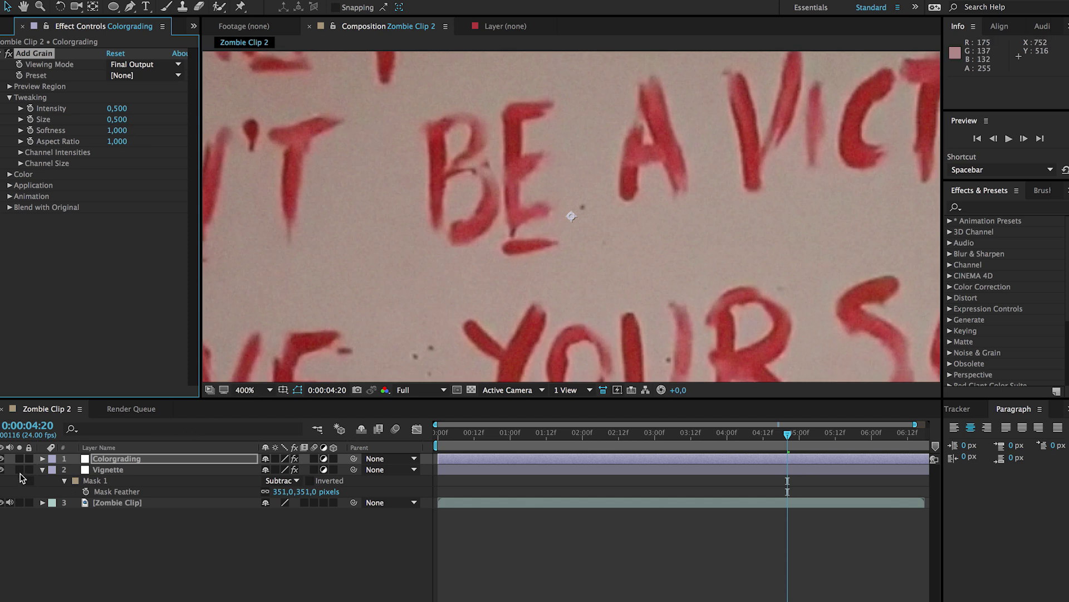
pyautogui.click(4, 459)
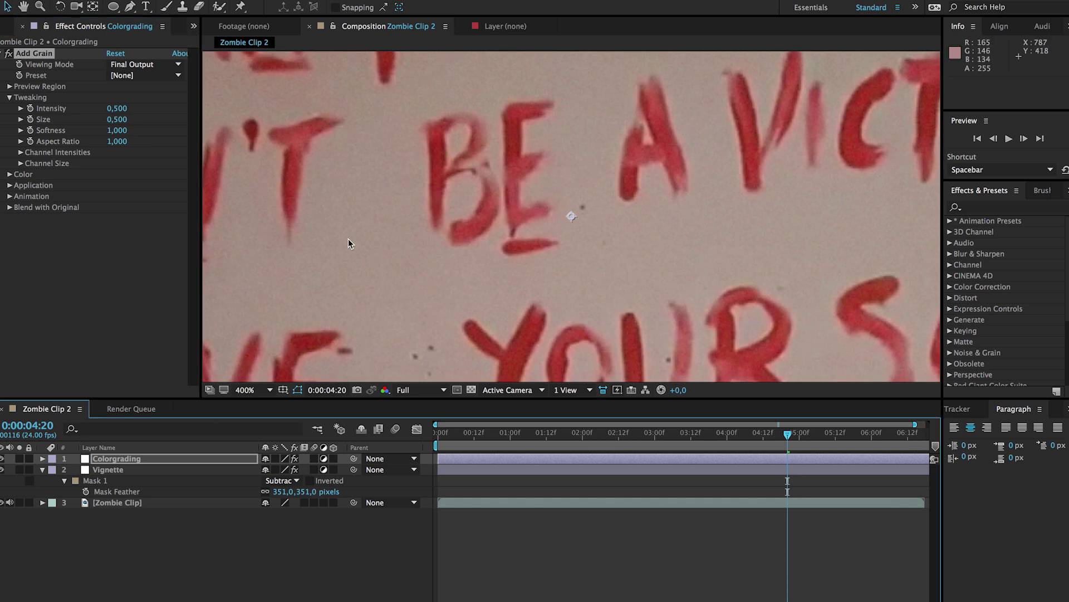
pyautogui.press(',')
pyautogui.press(',')
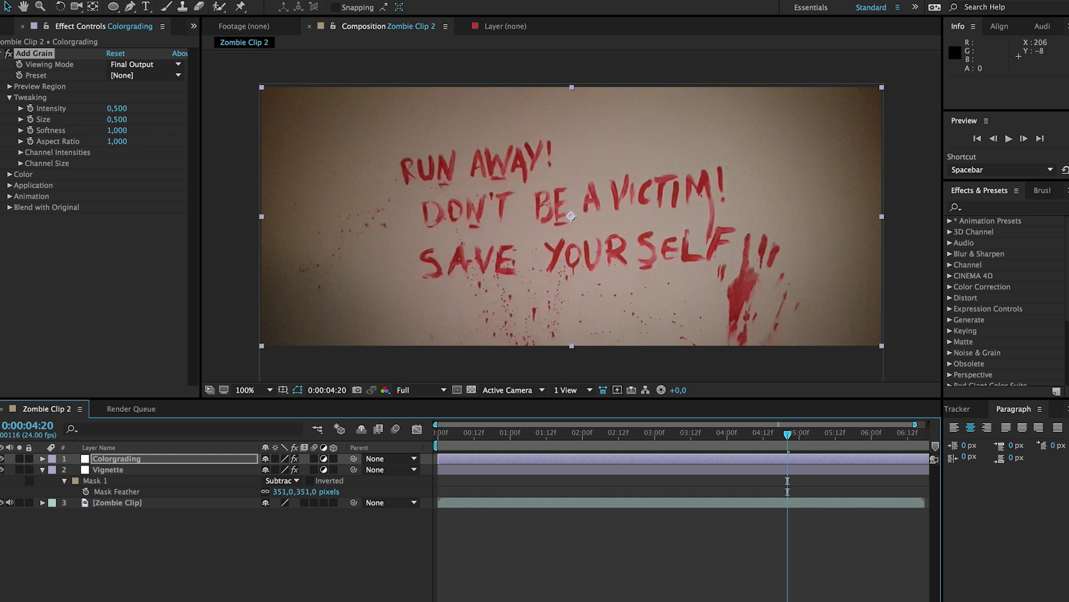
# - Add the Unsharp Mask effect to the Colorgrading layer and set its Amount to 75
pyautogui.click(278, 1)
pyautogui.moveTo(332, 71)
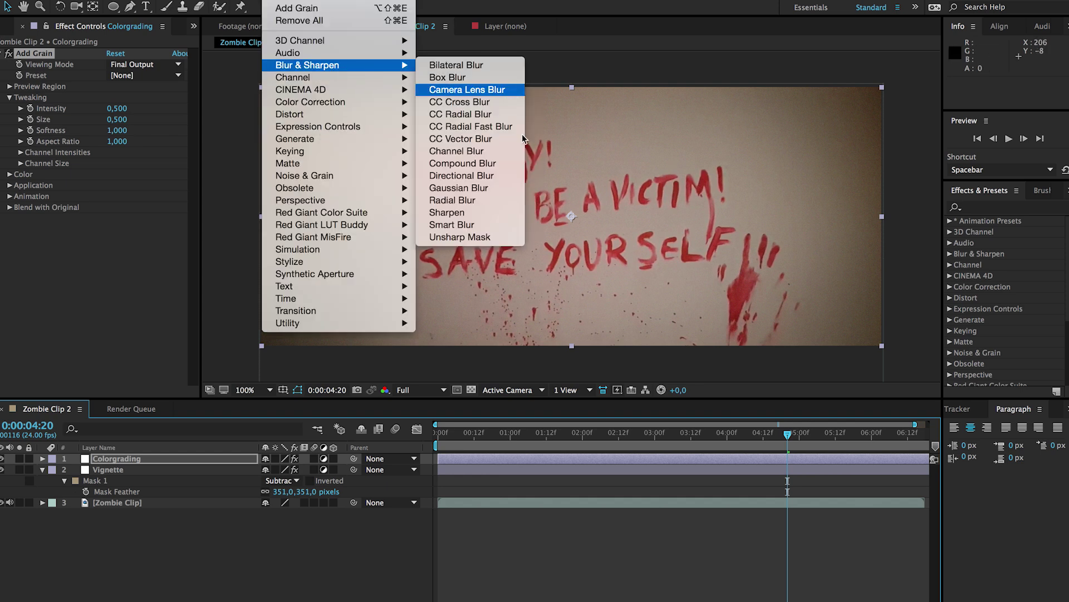
pyautogui.click(483, 239)
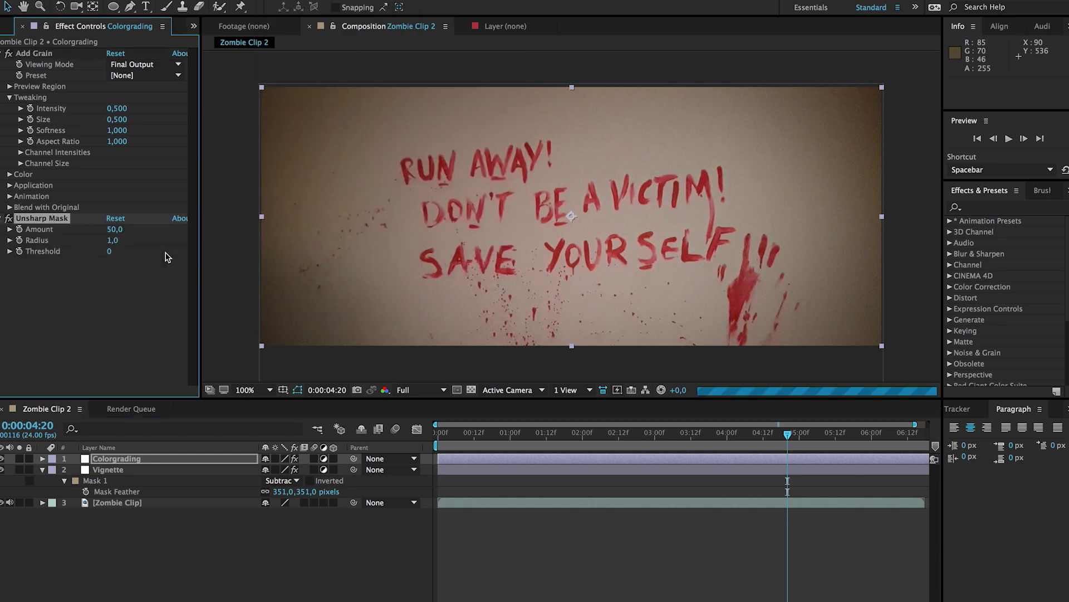
pyautogui.click(114, 230)
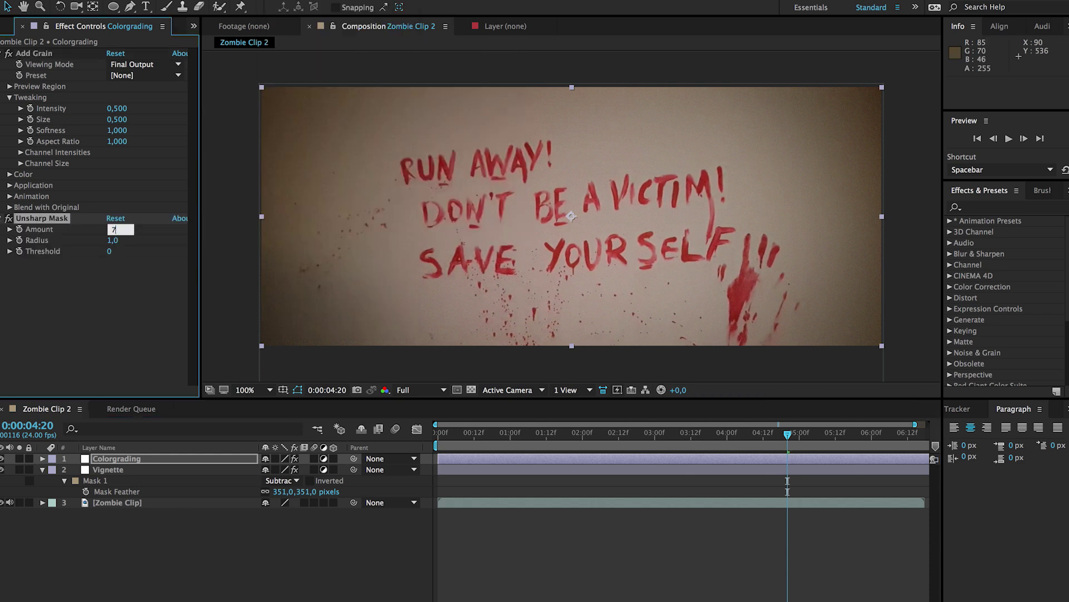
pyautogui.press('Return')
# - Duplicate the Unsharp Mask effect, set the copy's Radius to 25 and Amount to 35, and compare the image with and without Colorgrading
pyautogui.hotkey('ctrl', 'd')
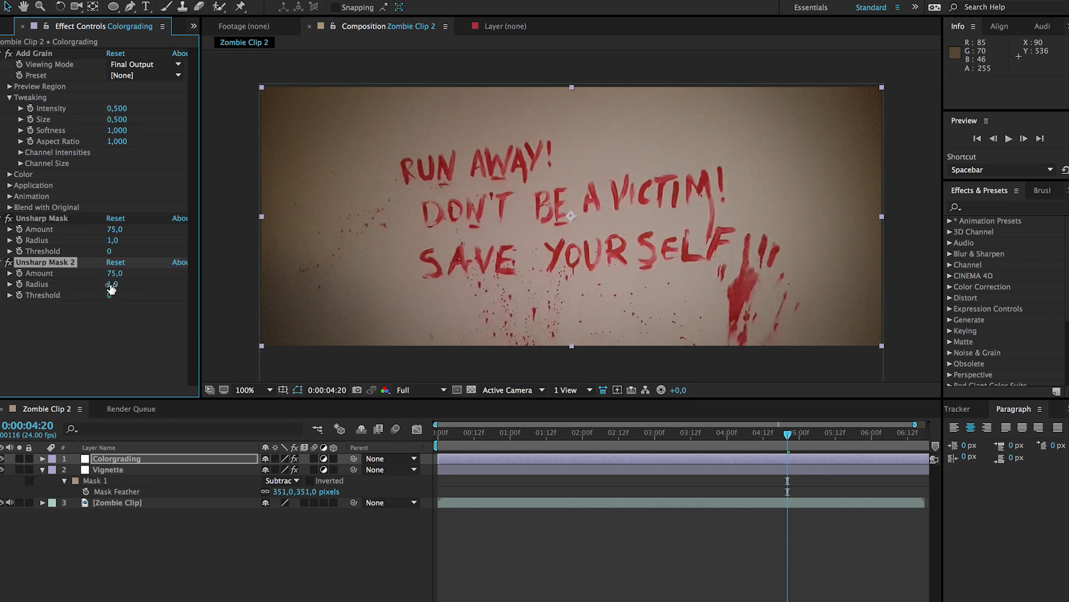
pyautogui.write('25')
pyautogui.press('Return')
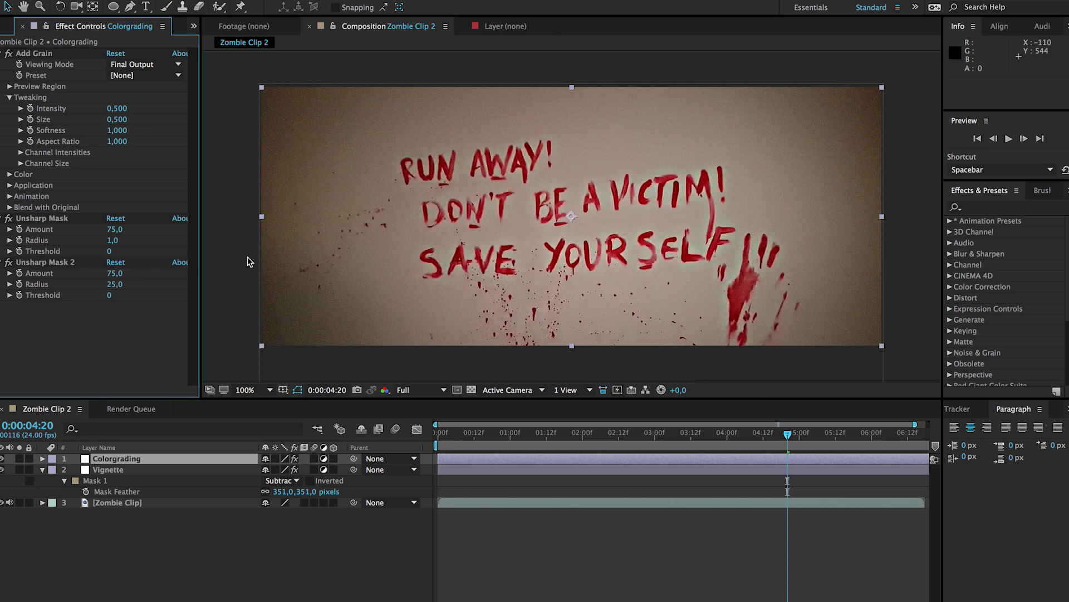
pyautogui.click(114, 277)
pyautogui.write('35')
pyautogui.press('Return')
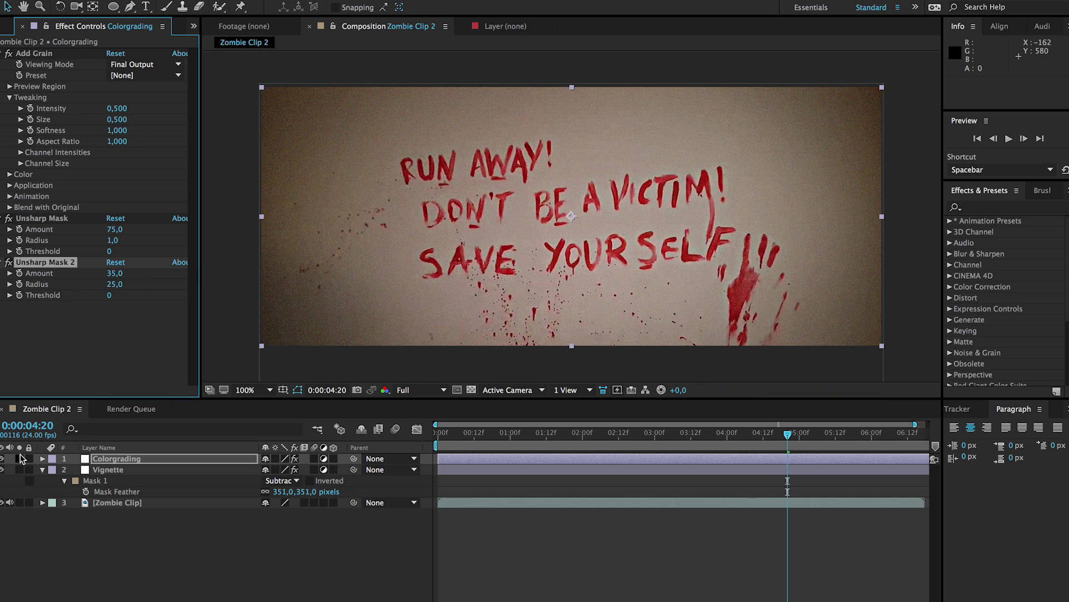
pyautogui.click(2, 458)
pyautogui.click(3, 459)
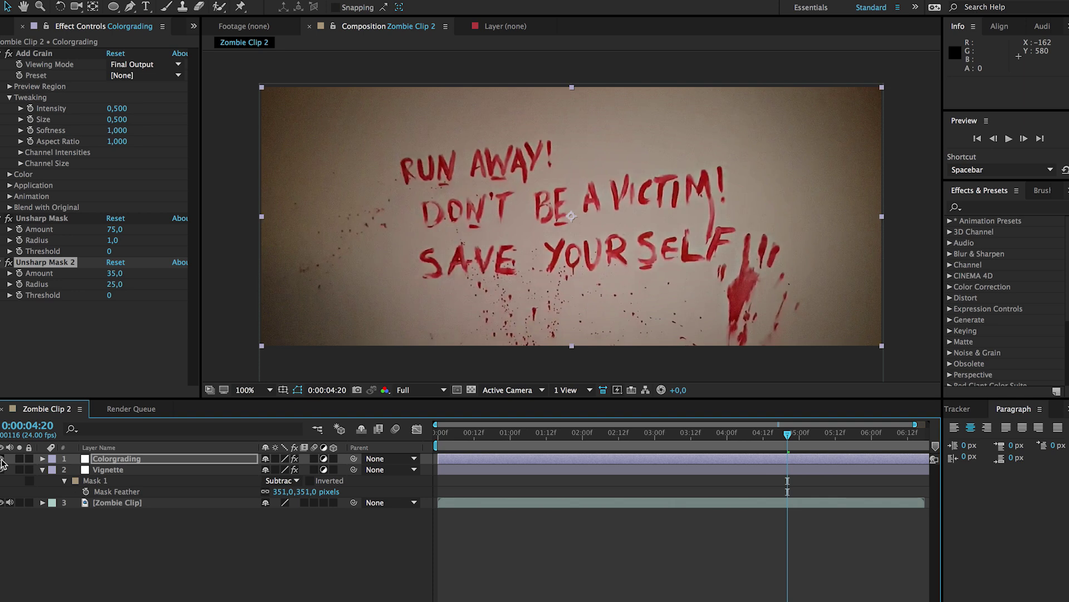
# - Add the Tint effect to the Colorgrading layer and set Amount to Tint to 35%
pyautogui.click(278, 1)
pyautogui.moveTo(286, 103)
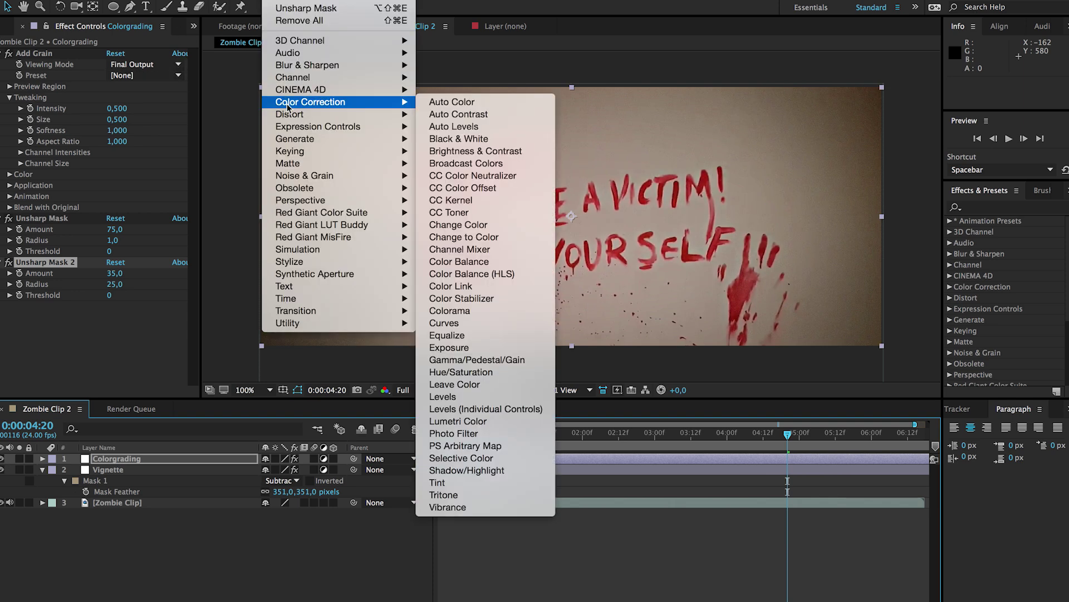
pyautogui.click(474, 482)
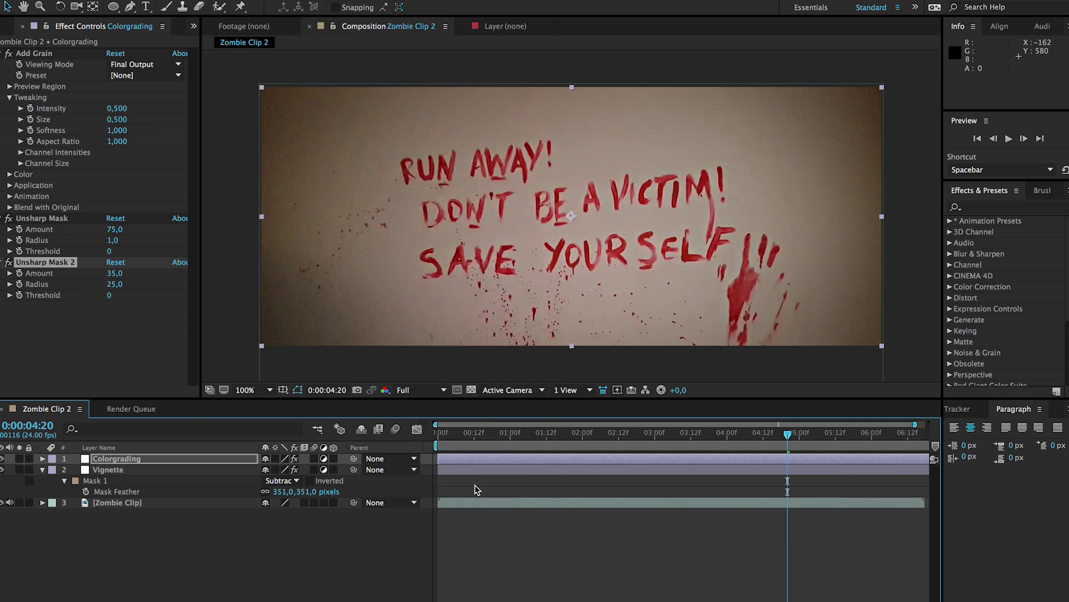
pyautogui.click(114, 341)
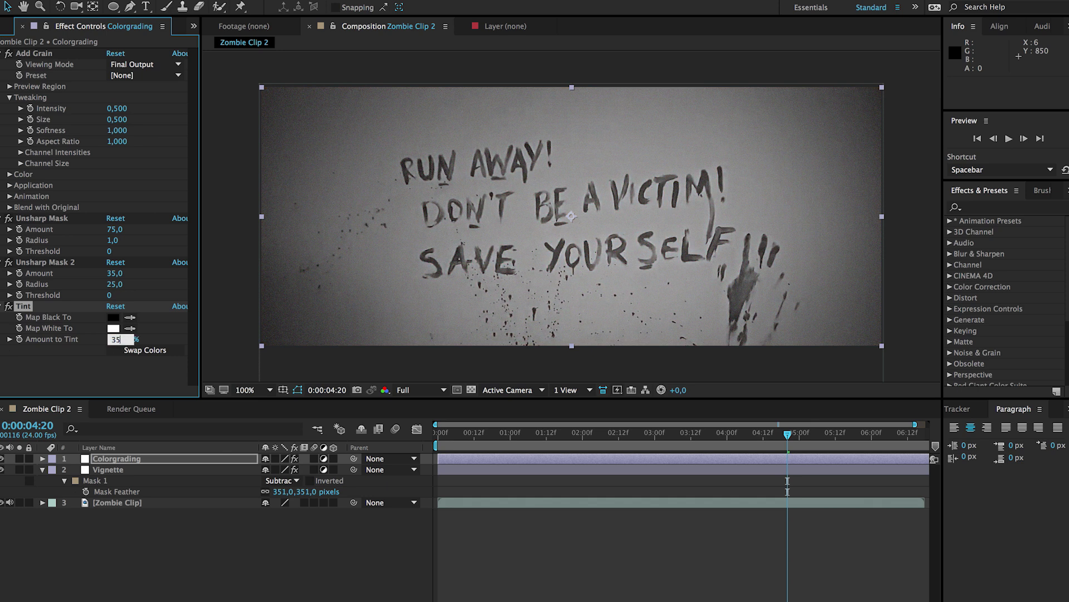
pyautogui.press('Return')
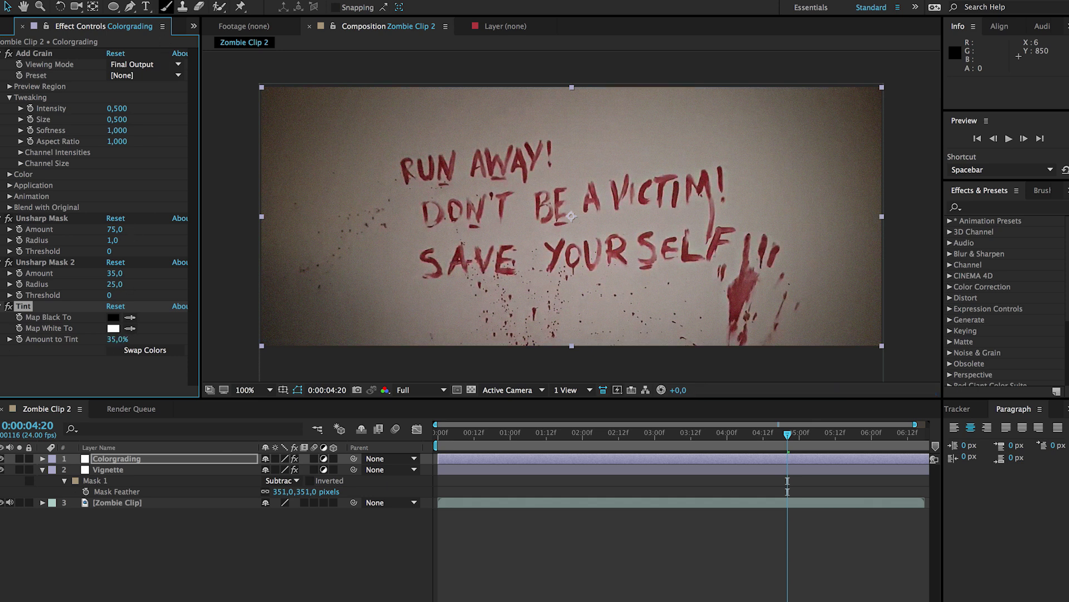
# - Add the Curves effect to the Colorgrading layer and shape the RGB curve into an S with lowered shadows and slightly raised highlights
pyautogui.click(281, 1)
pyautogui.moveTo(313, 114)
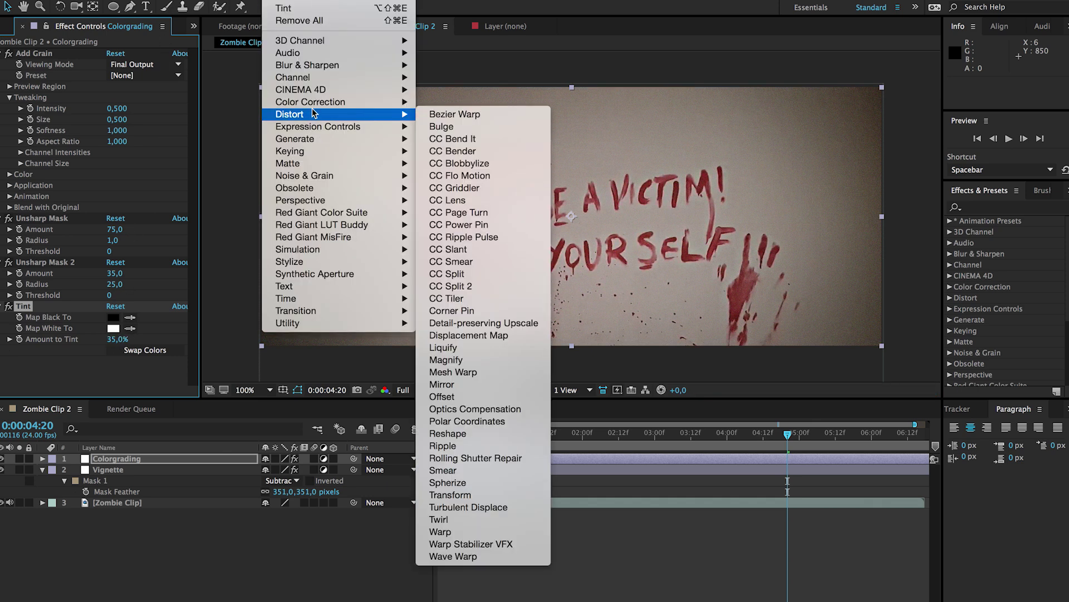
pyautogui.click(441, 327)
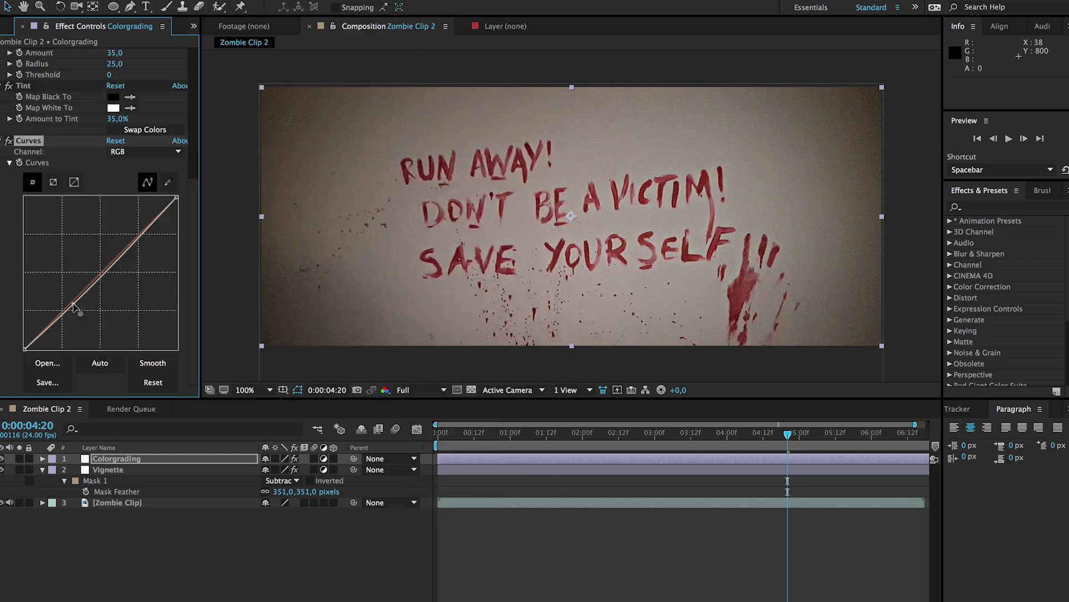
pyautogui.moveTo(73, 305); pyautogui.dragTo(70, 319)
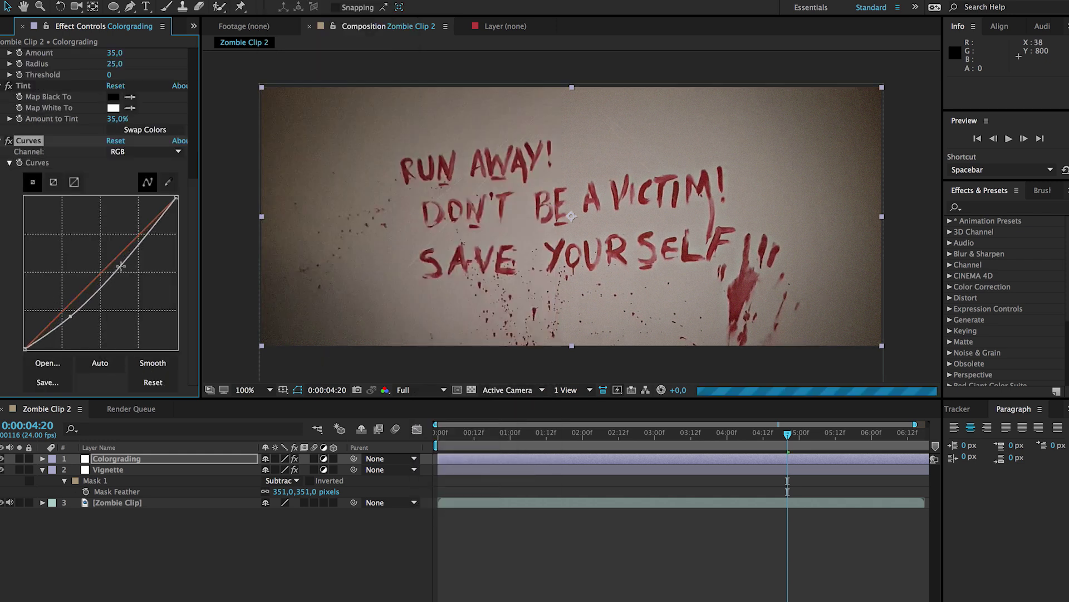
pyautogui.moveTo(121, 266); pyautogui.dragTo(118, 254)
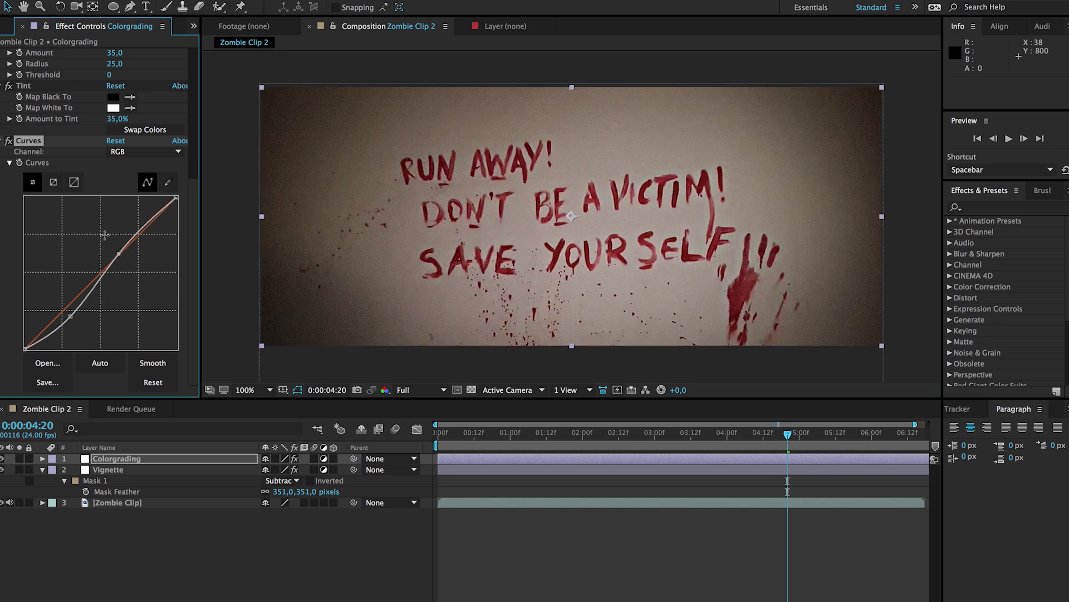
pyautogui.moveTo(70, 316); pyautogui.dragTo(73, 324)
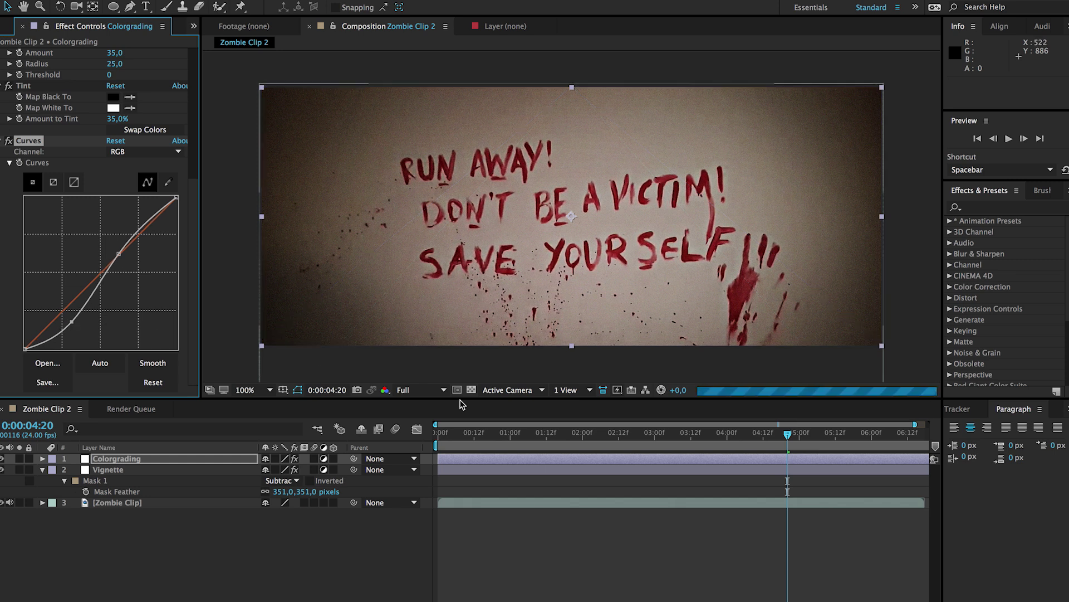
# - Check the grade on earlier frames and move the current time to 0:00:01:10
pyautogui.click(513, 440)
pyautogui.click(572, 440)
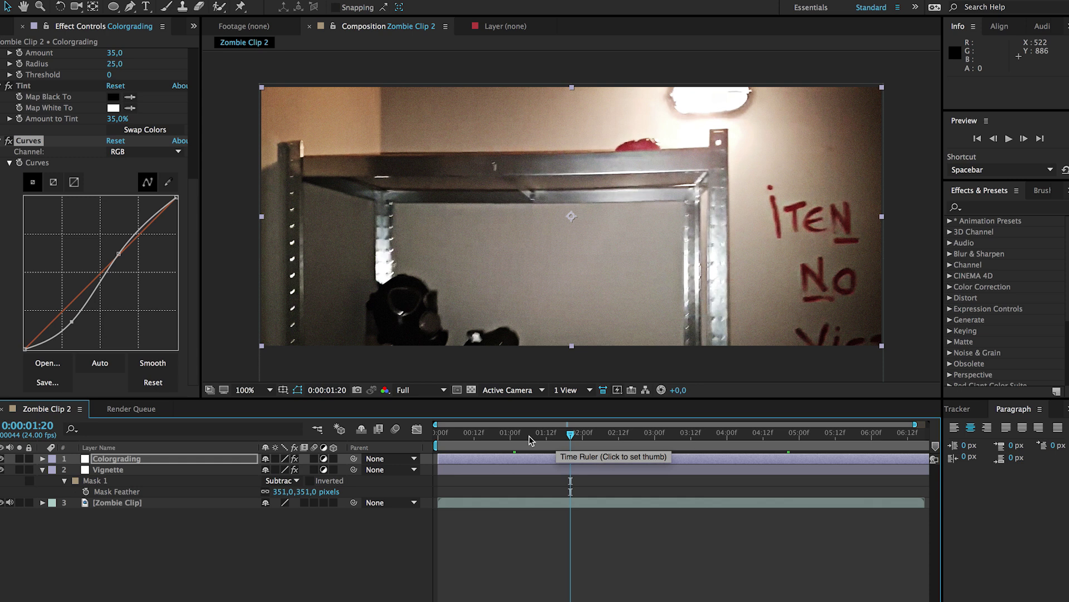
pyautogui.click(551, 438)
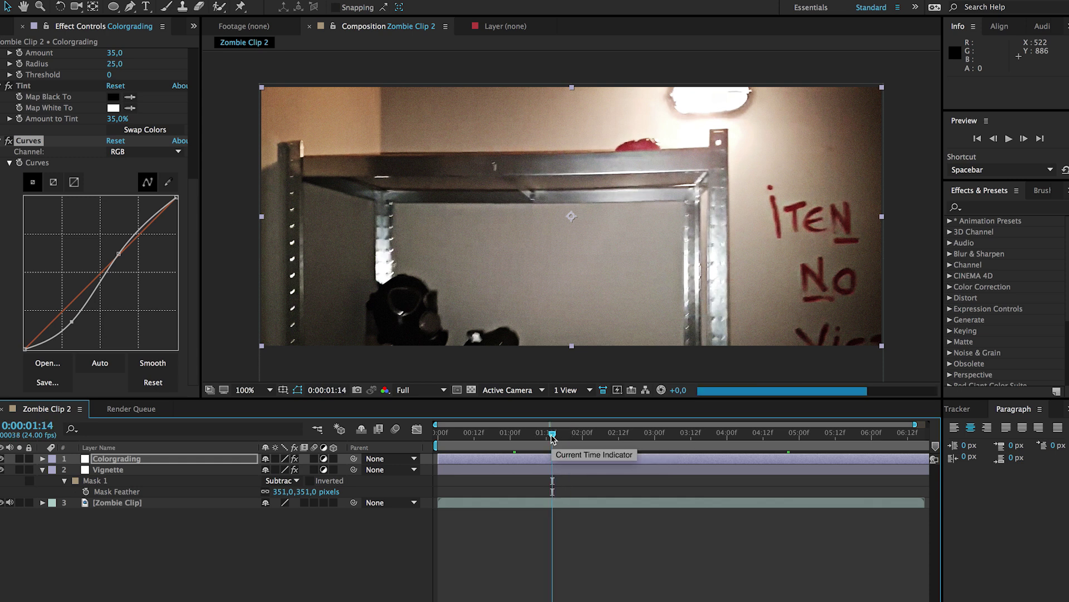
pyautogui.moveTo(551, 437); pyautogui.dragTo(541, 437)
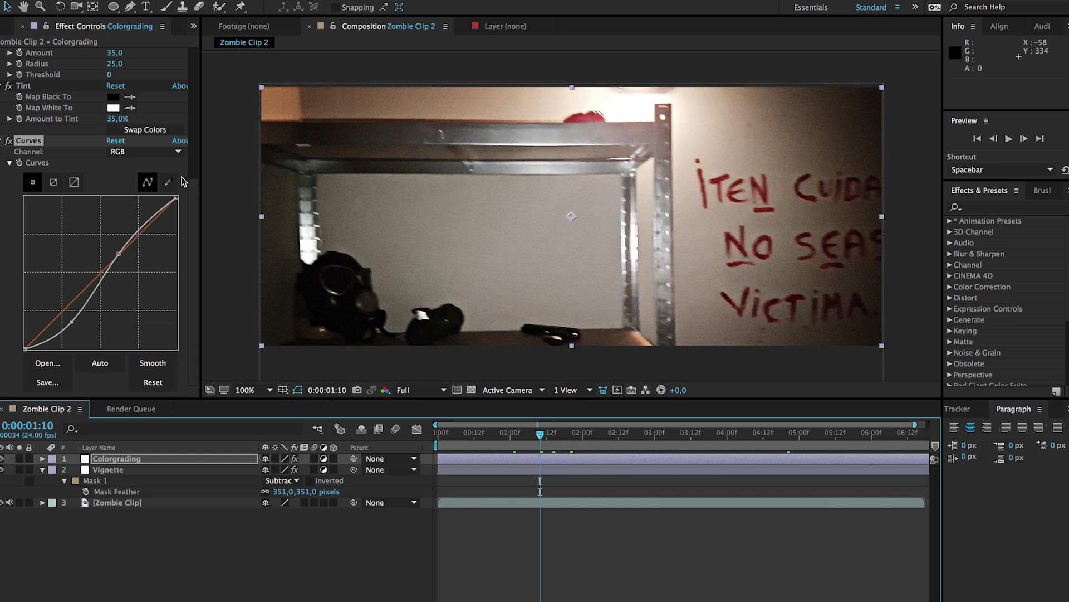
# - Pull the Red channel's curve slightly below the diagonal in both the highlights and the shadows
pyautogui.click(131, 153)
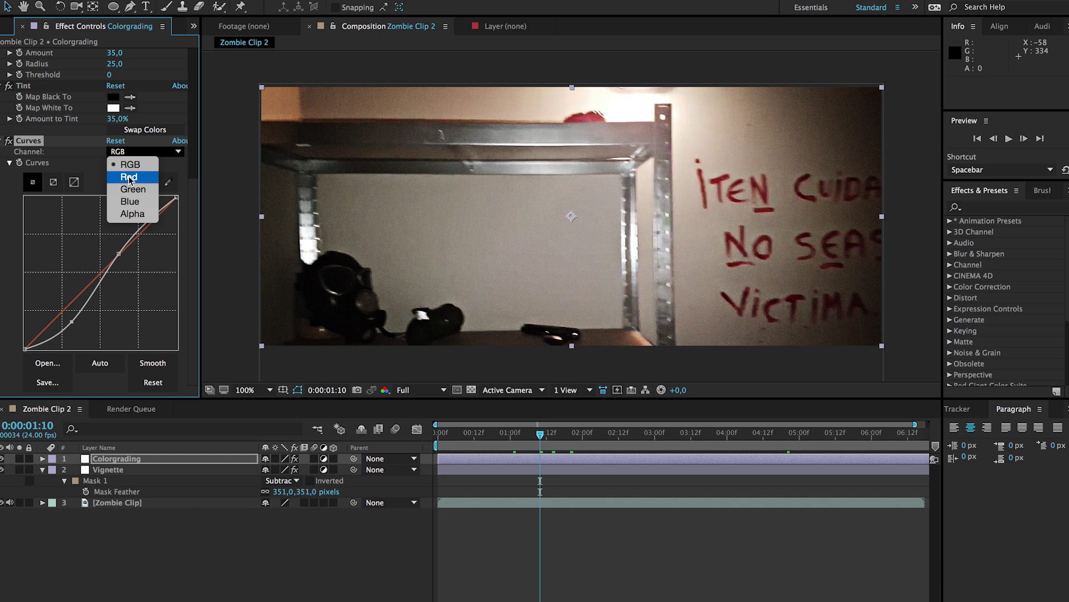
pyautogui.click(132, 178)
pyautogui.moveTo(139, 240); pyautogui.dragTo(138, 246)
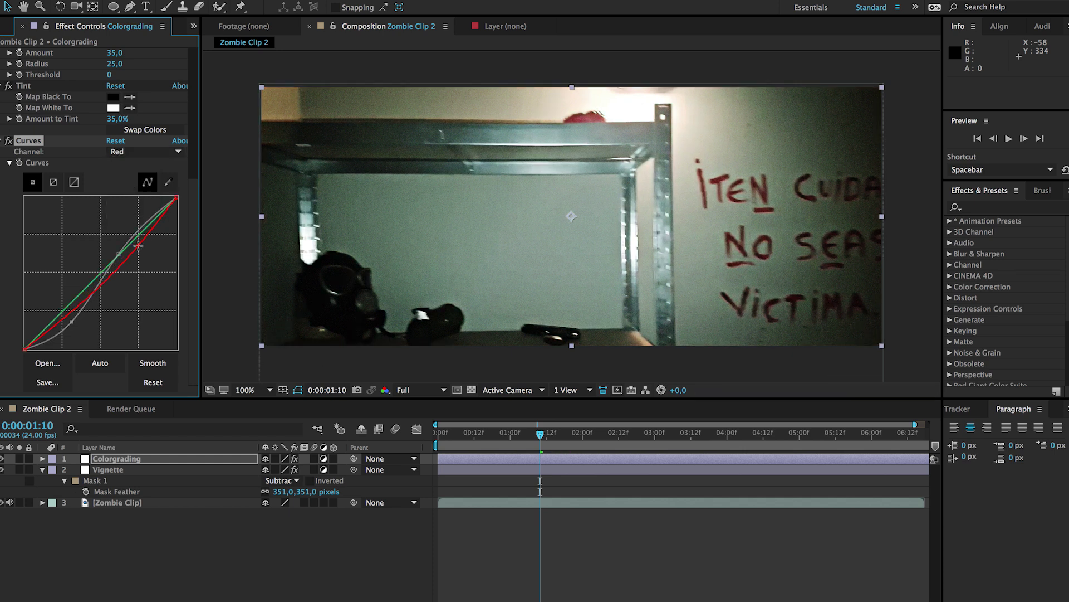
pyautogui.moveTo(138, 246); pyautogui.dragTo(138, 244)
pyautogui.moveTo(137, 247); pyautogui.dragTo(70, 314)
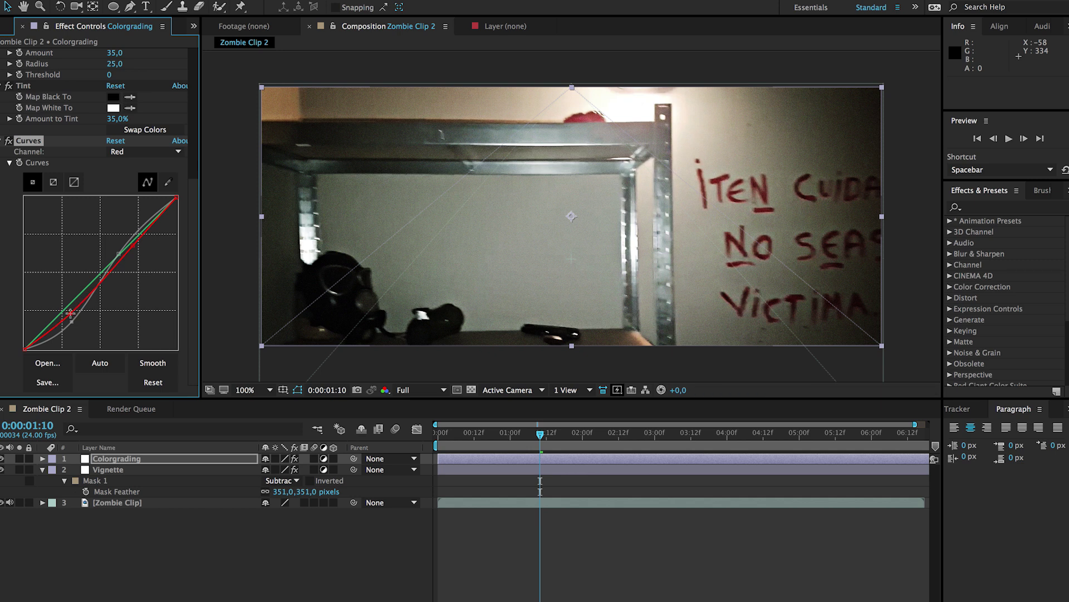
# - Raise the Green channel's curve slightly in the shadows and anchor its highlights close to the diagonal
pyautogui.click(142, 155)
pyautogui.click(138, 188)
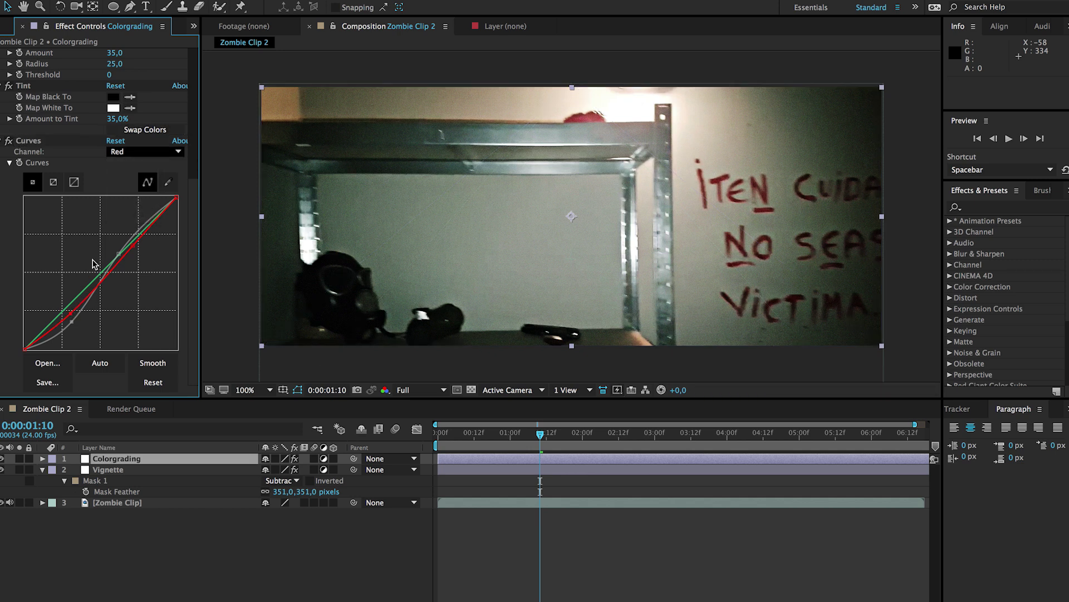
pyautogui.moveTo(70, 306); pyautogui.dragTo(63, 307)
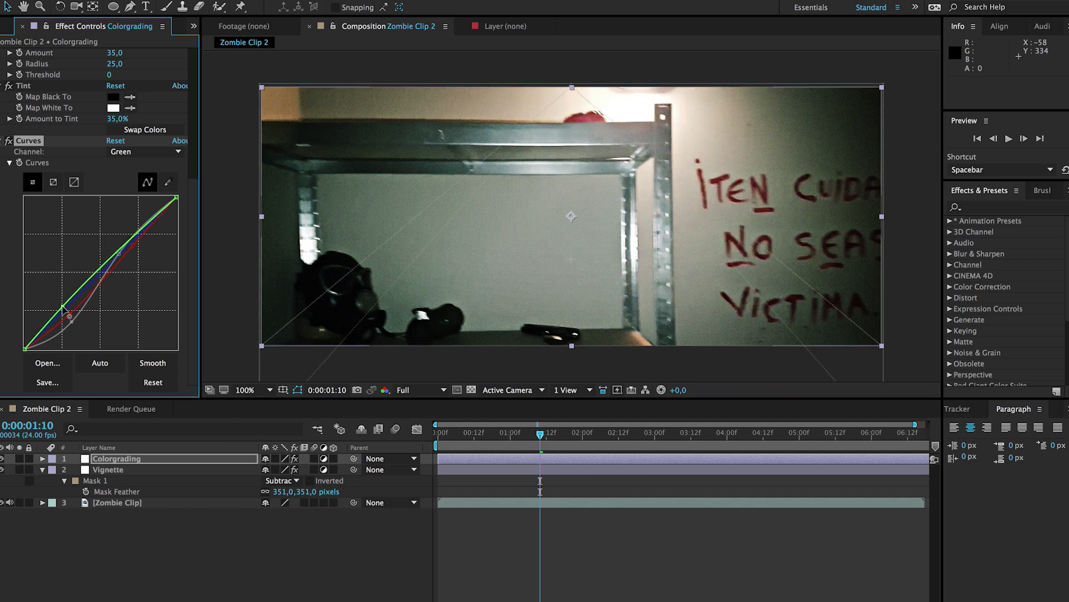
pyautogui.moveTo(114, 252); pyautogui.dragTo(129, 243)
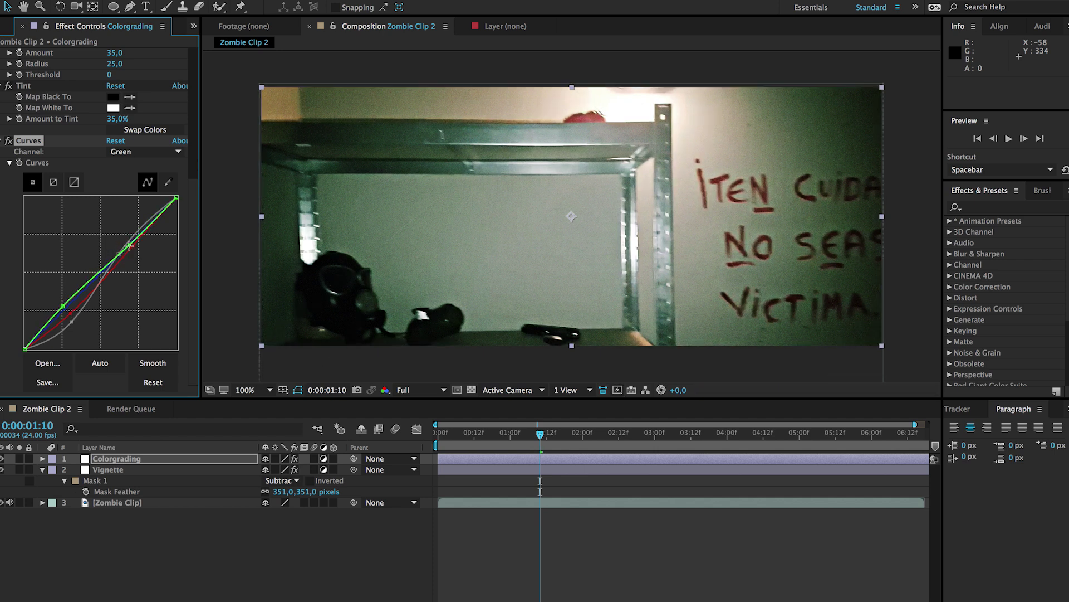
pyautogui.moveTo(60, 312); pyautogui.dragTo(59, 314)
pyautogui.click(138, 159)
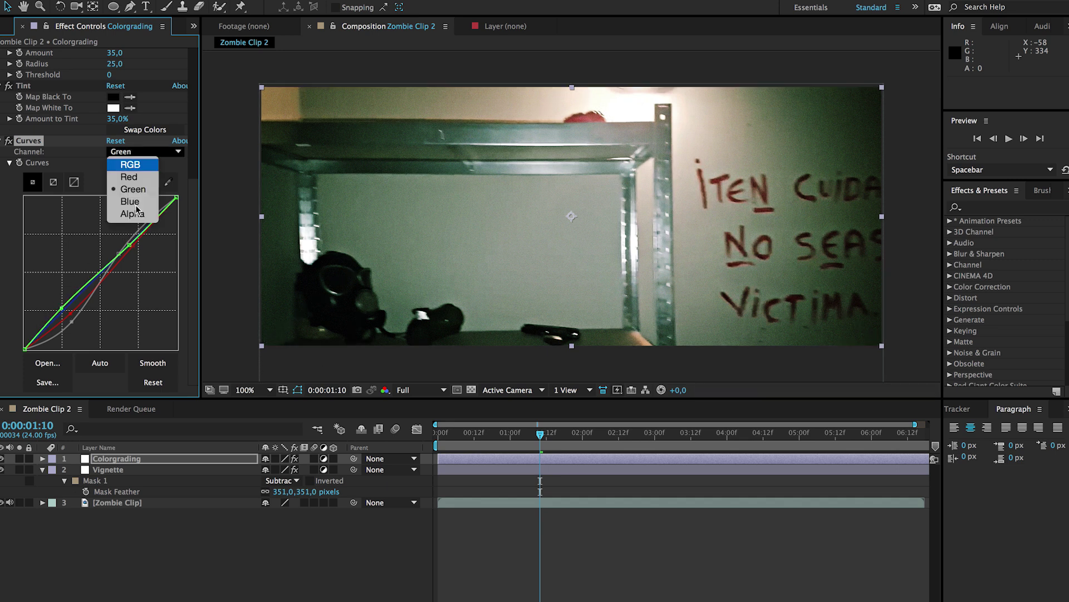
pyautogui.click(136, 203)
pyautogui.moveTo(71, 306); pyautogui.dragTo(66, 305)
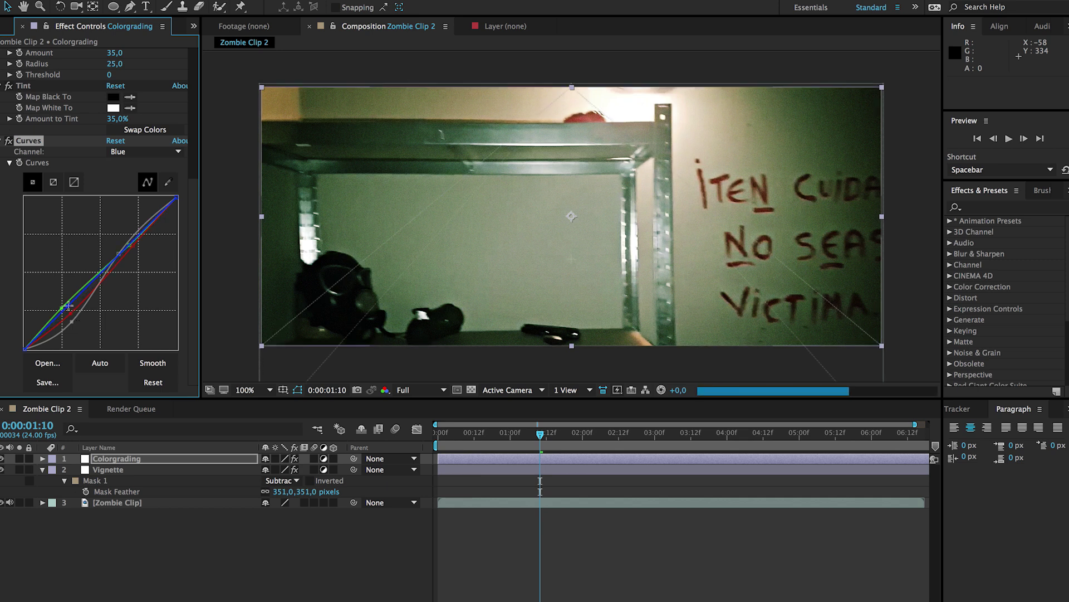
pyautogui.moveTo(103, 267); pyautogui.dragTo(107, 256)
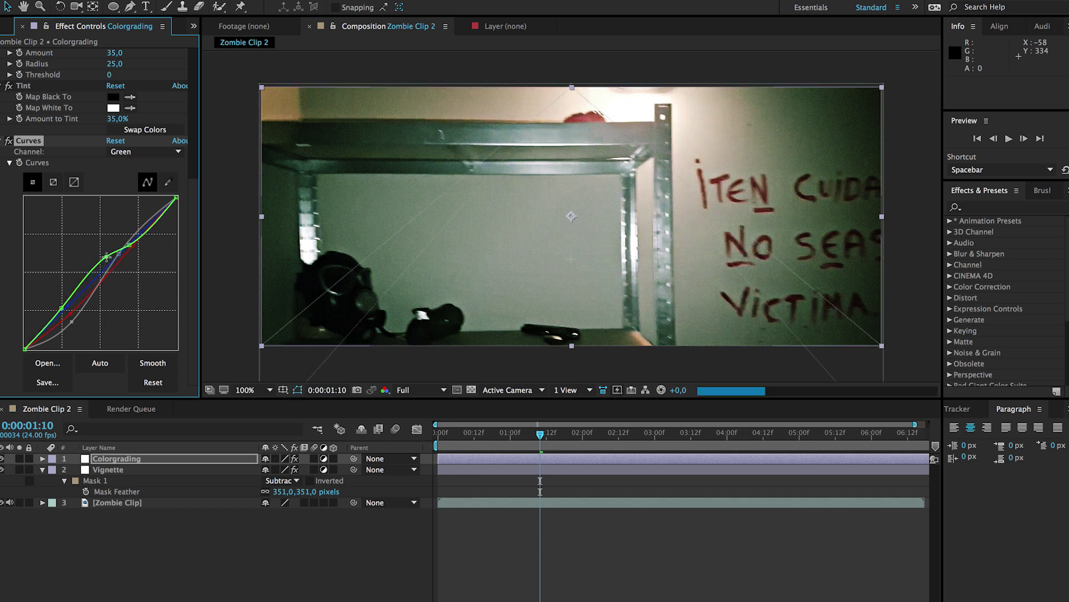
pyautogui.press('super+z')
# - Shape the Blue channel's curve on the Colorgrading layer with slightly raised highlights and a slightly lifted black point
pyautogui.click(147, 155)
pyautogui.click(133, 202)
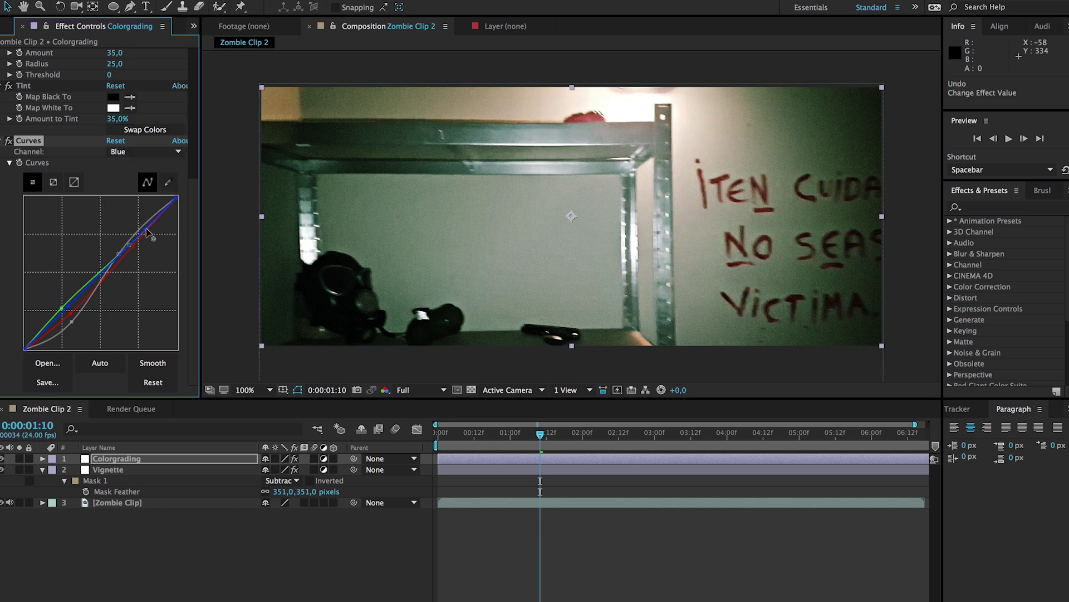
pyautogui.moveTo(146, 231); pyautogui.dragTo(143, 230)
pyautogui.moveTo(25, 350); pyautogui.dragTo(2, 352)
# - Raise the Red channel's curve slightly in the shadows, closer to the diagonal
pyautogui.click(155, 152)
pyautogui.click(139, 179)
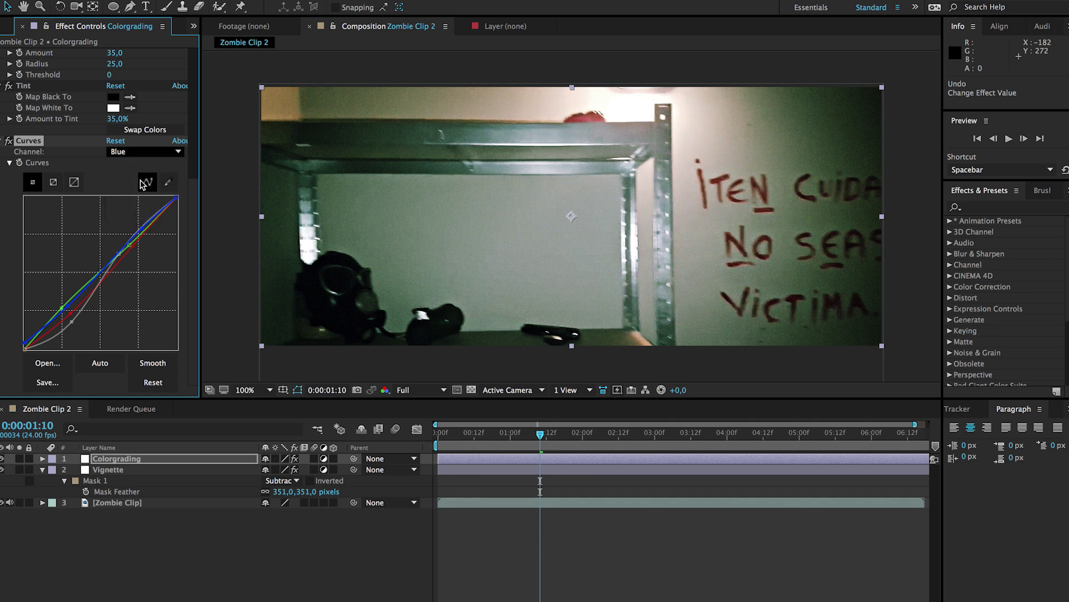
pyautogui.moveTo(70, 314); pyautogui.dragTo(67, 312)
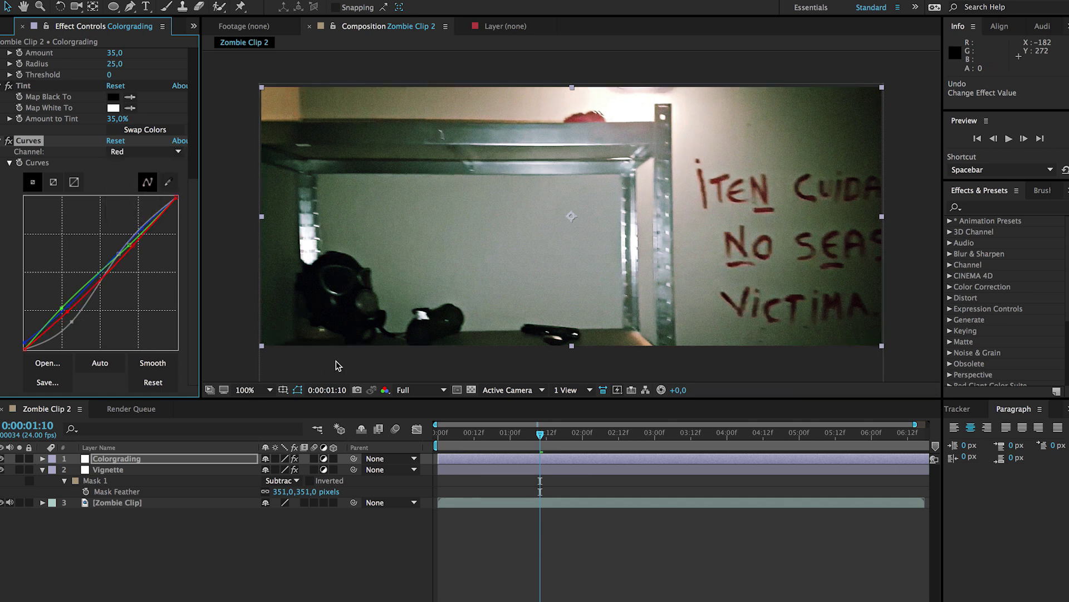
# - Check the grade on several frames, compare it with the soloed Zombie Clip layer, and move the current time to 0:00:04:08
pyautogui.click(626, 447)
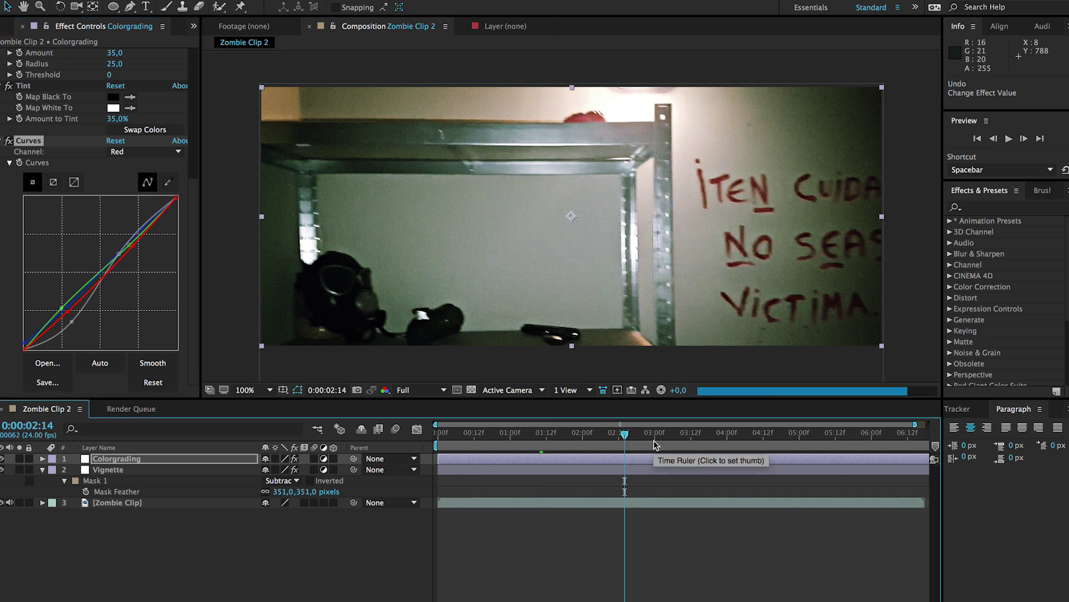
pyautogui.click(741, 434)
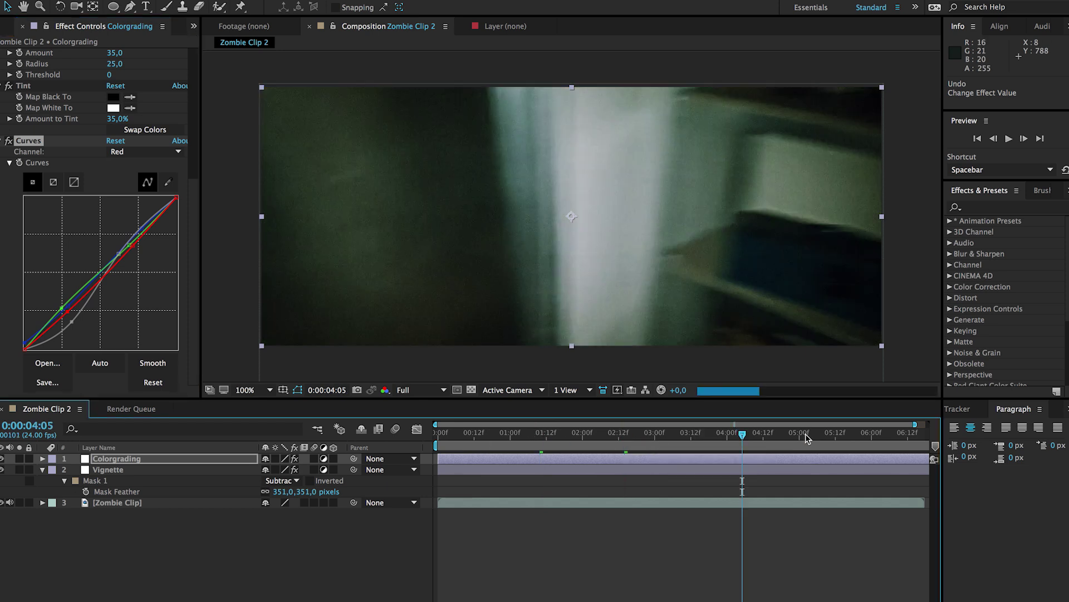
pyautogui.click(808, 436)
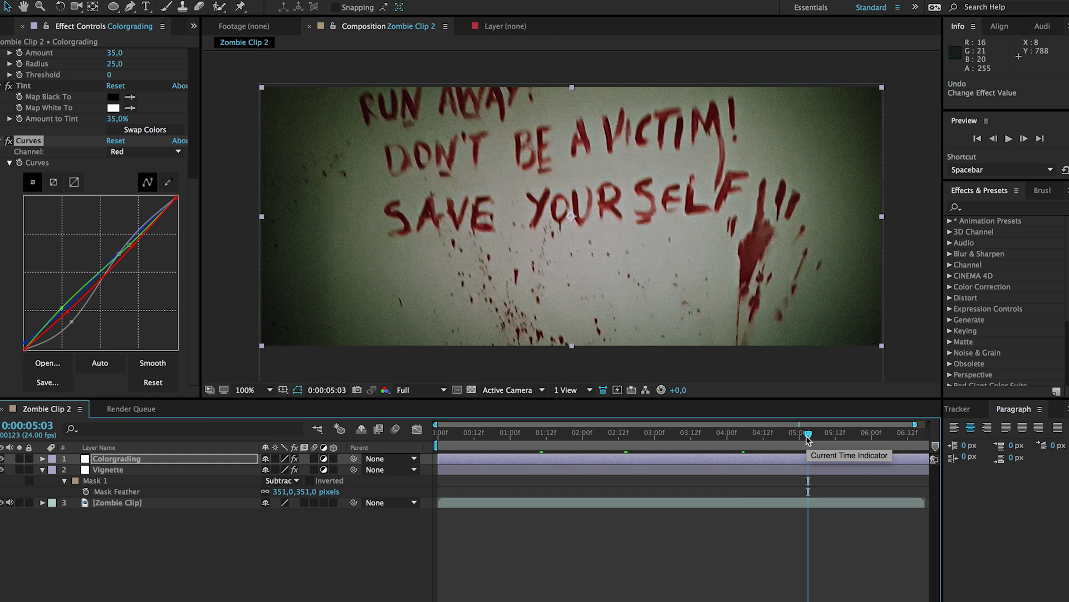
pyautogui.click(19, 502)
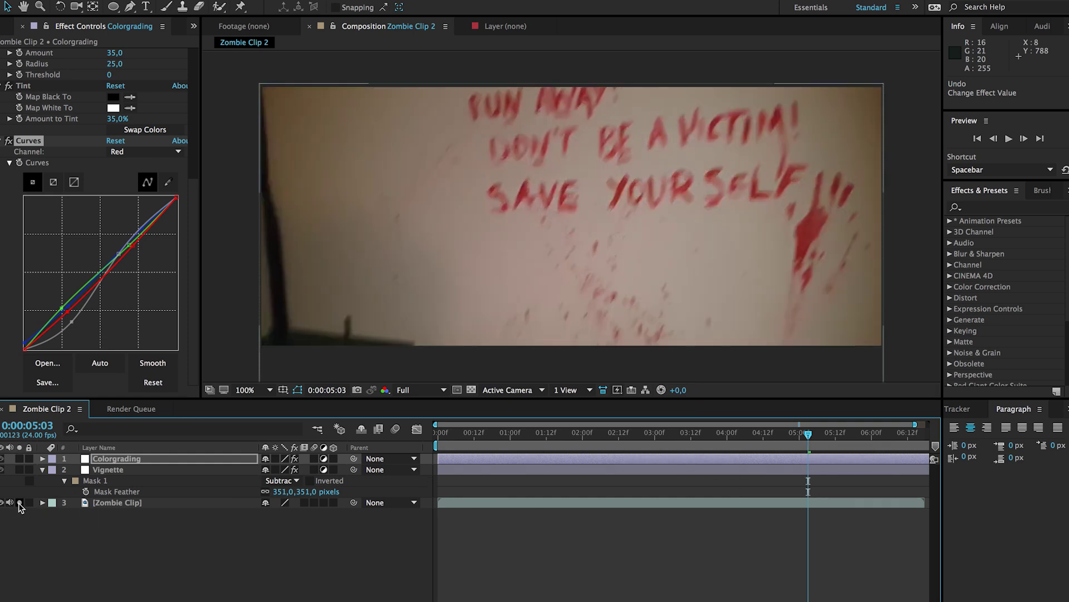
pyautogui.click(20, 503)
pyautogui.click(839, 436)
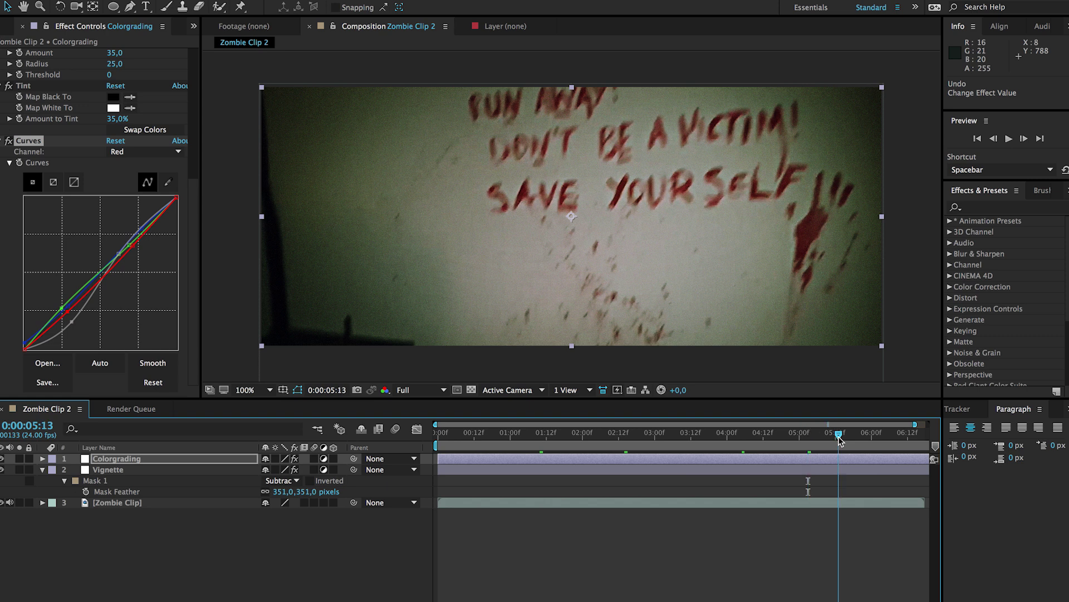
pyautogui.click(752, 436)
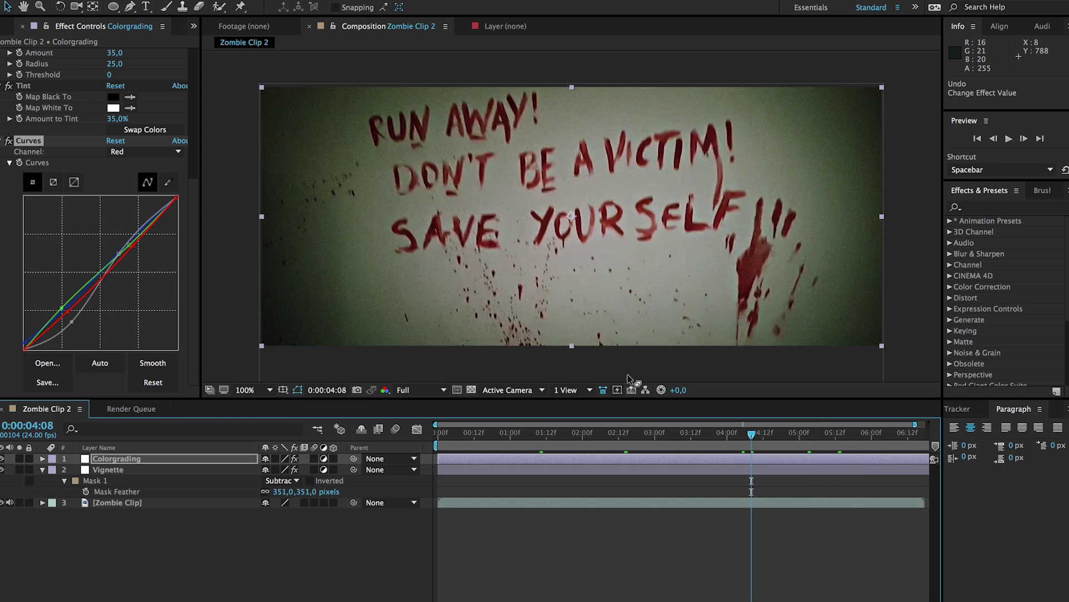
# - Add the Glow effect to the Colorgrading layer with a Glow Threshold of 80.4% and a Glow Intensity of 0.4
pyautogui.click(290, 0)
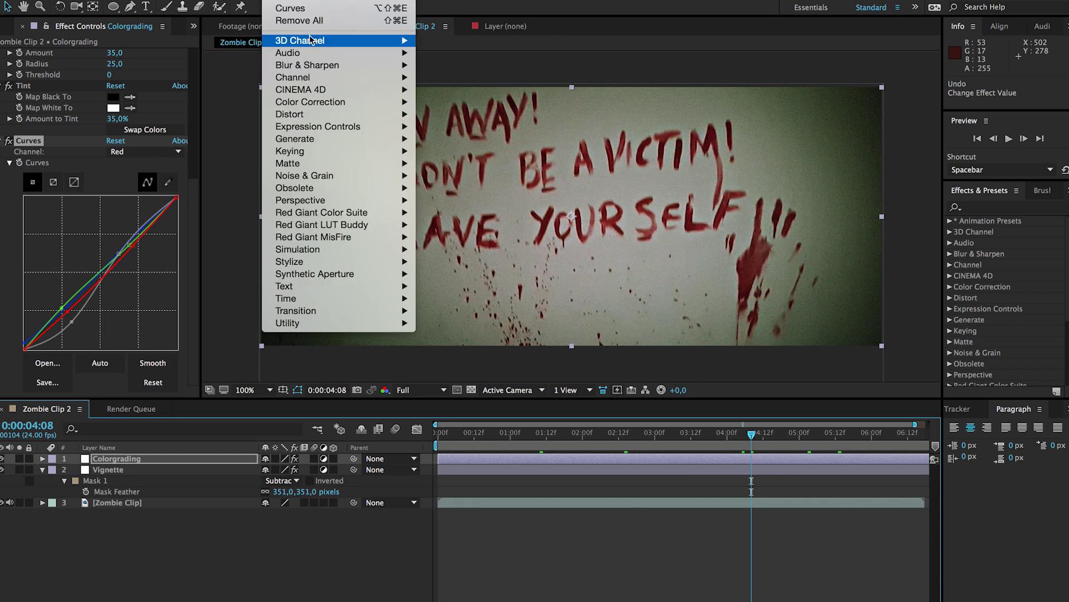
pyautogui.moveTo(305, 257)
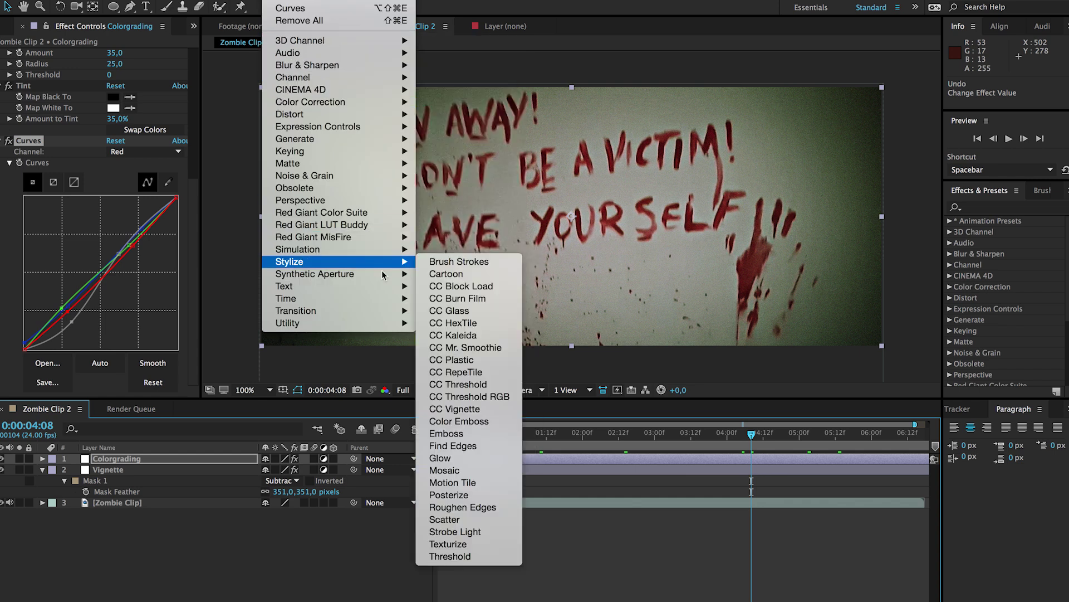
pyautogui.click(440, 458)
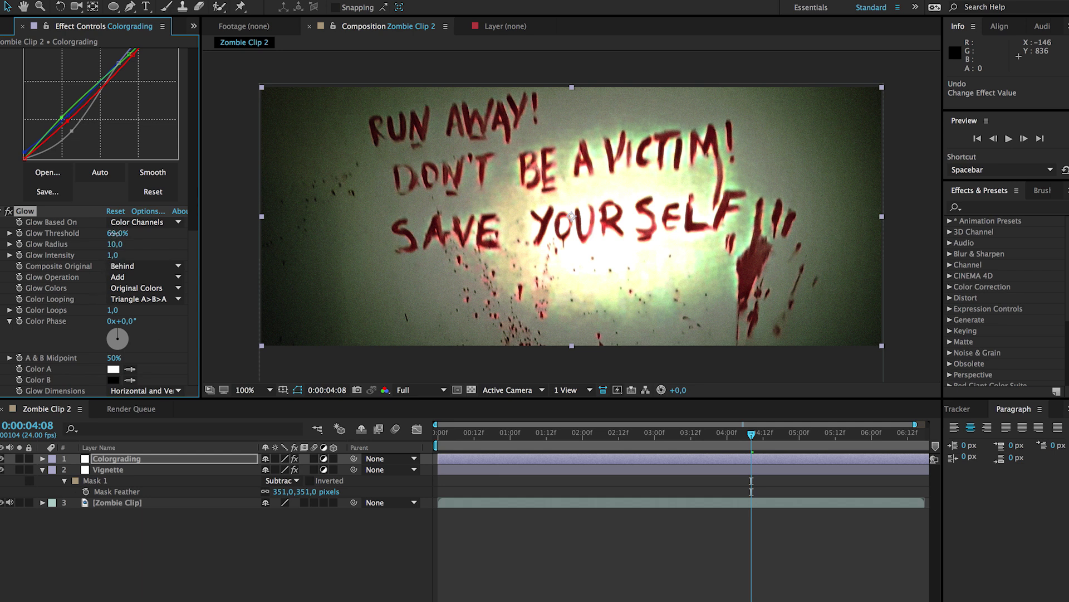
pyautogui.moveTo(126, 234); pyautogui.dragTo(30, 262)
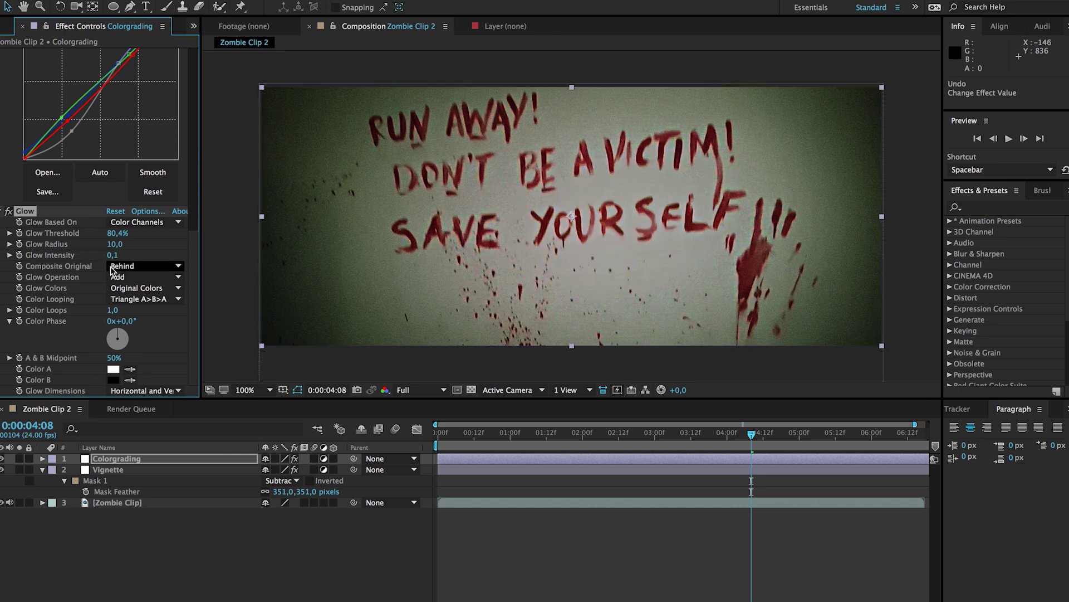
pyautogui.moveTo(112, 256); pyautogui.dragTo(119, 261)
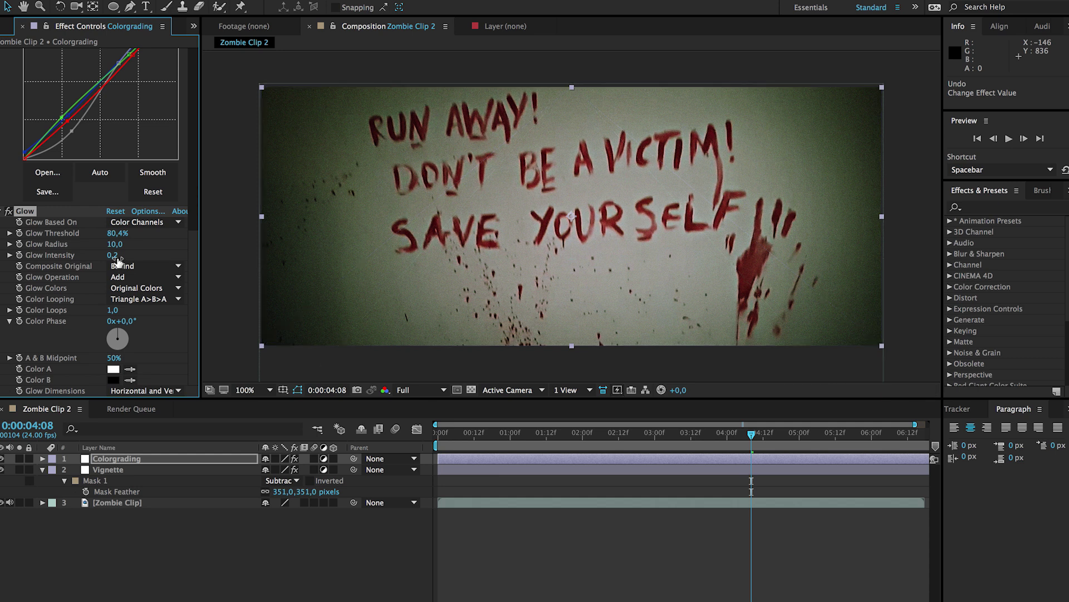
pyautogui.moveTo(127, 257); pyautogui.dragTo(132, 261)
# - Refine the Glow to a 51.4% threshold, radius 281 and intensity 0.1, and compare the image with and without it
pyautogui.moveTo(211, 247); pyautogui.dragTo(217, 247)
pyautogui.moveTo(115, 236); pyautogui.dragTo(78, 236)
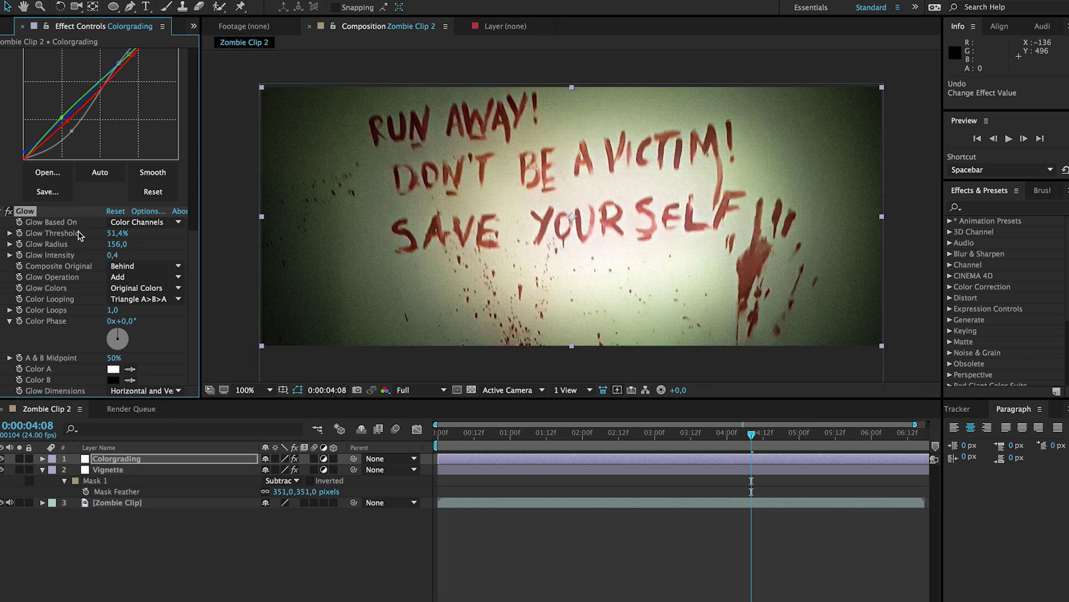
pyautogui.moveTo(186, 248); pyautogui.dragTo(198, 251)
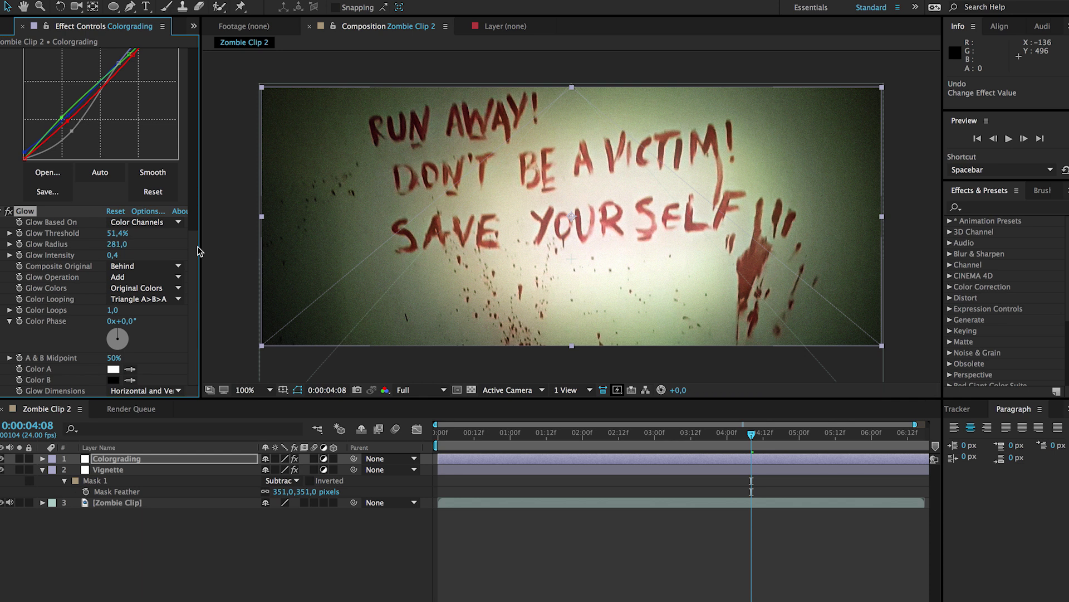
pyautogui.moveTo(98, 256); pyautogui.dragTo(95, 255)
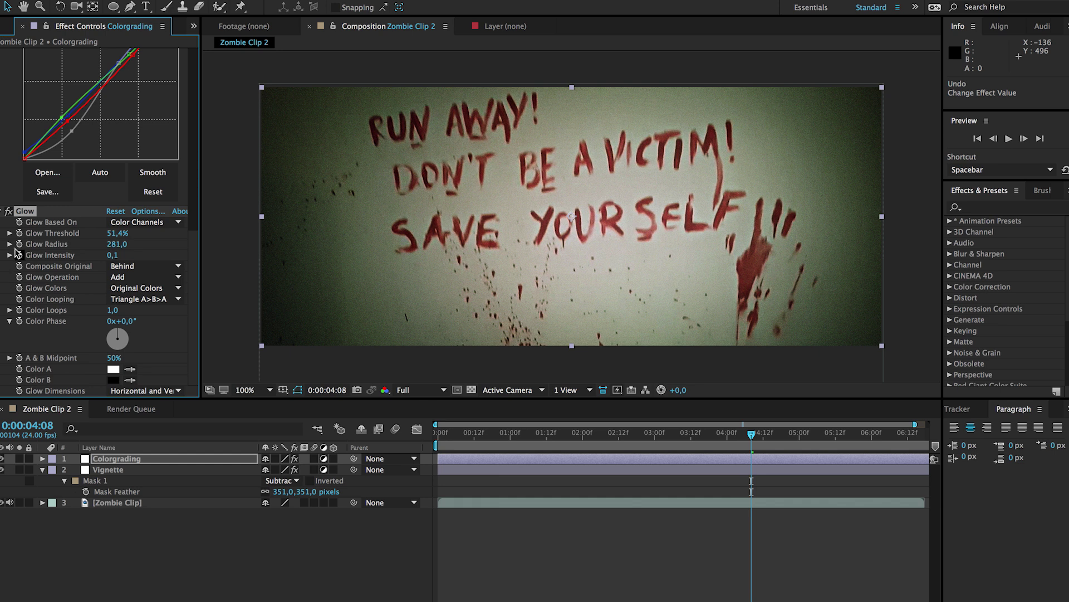
pyautogui.click(9, 211)
pyautogui.click(9, 211)
pyautogui.click(8, 211)
# - Soften the Vignette layer's darkening by raising the midpoint of its RGB curve slightly toward the diagonal
pyautogui.click(123, 479)
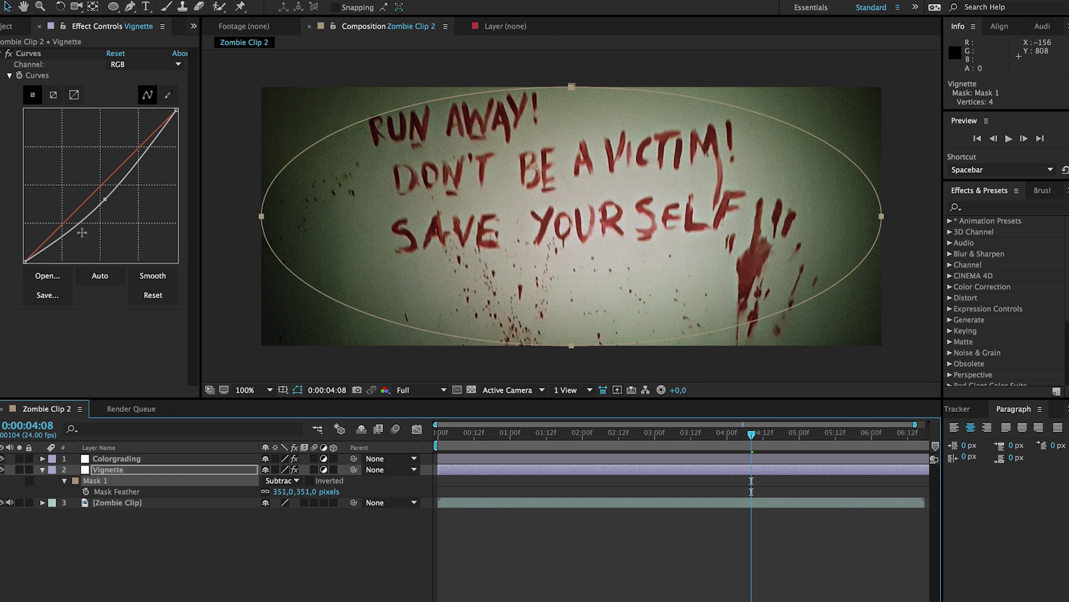
pyautogui.click(100, 202)
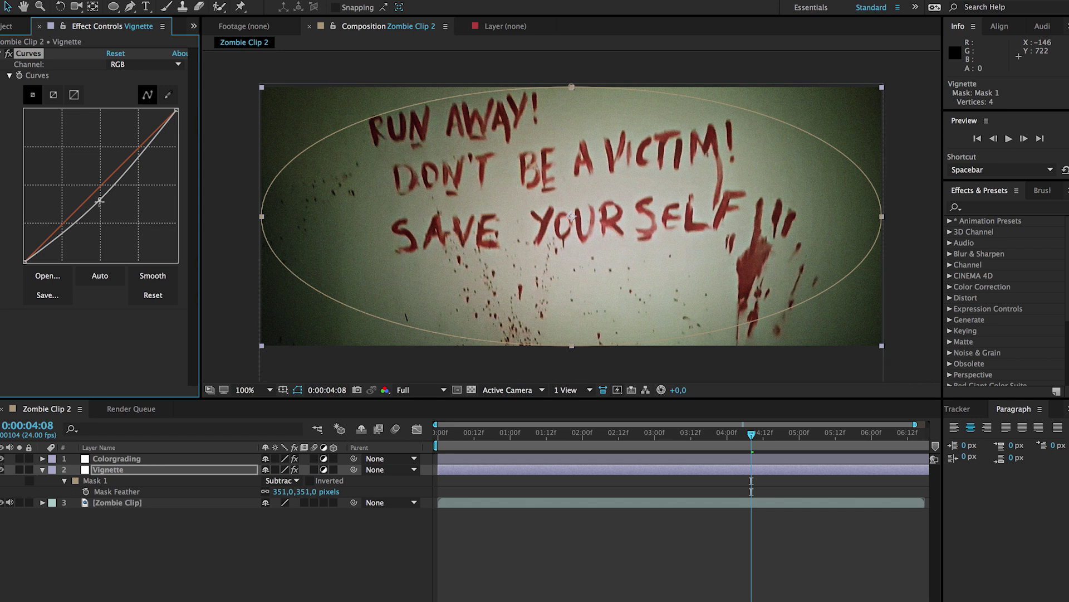
pyautogui.moveTo(99, 200); pyautogui.dragTo(97, 198)
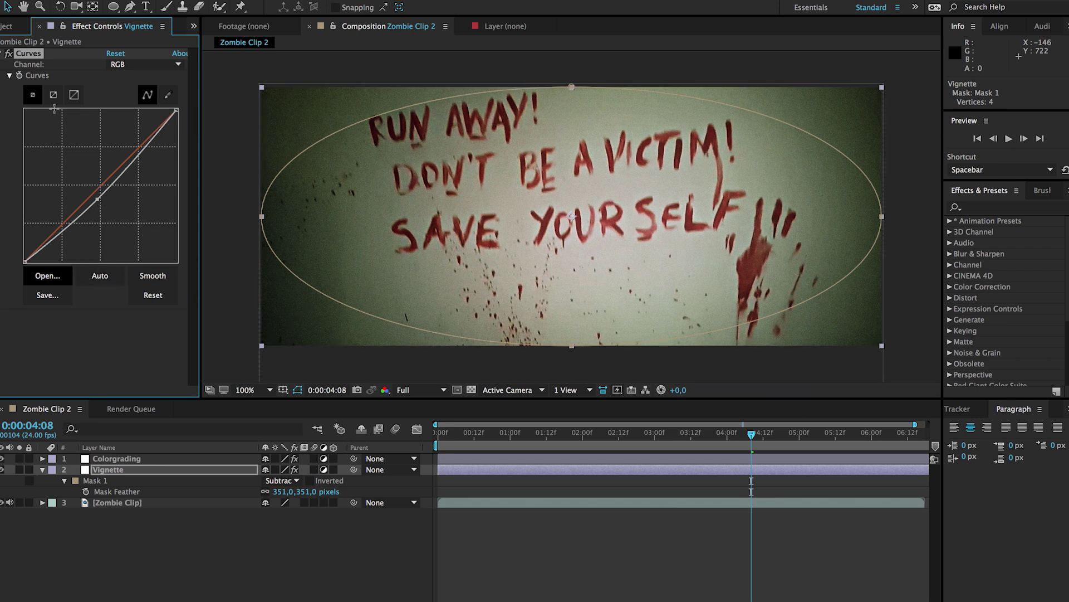
# - Create a new composition from Zombie Clip 2, set its height to 1080 px, and check the letterboxed frame
pyautogui.click(7, 27)
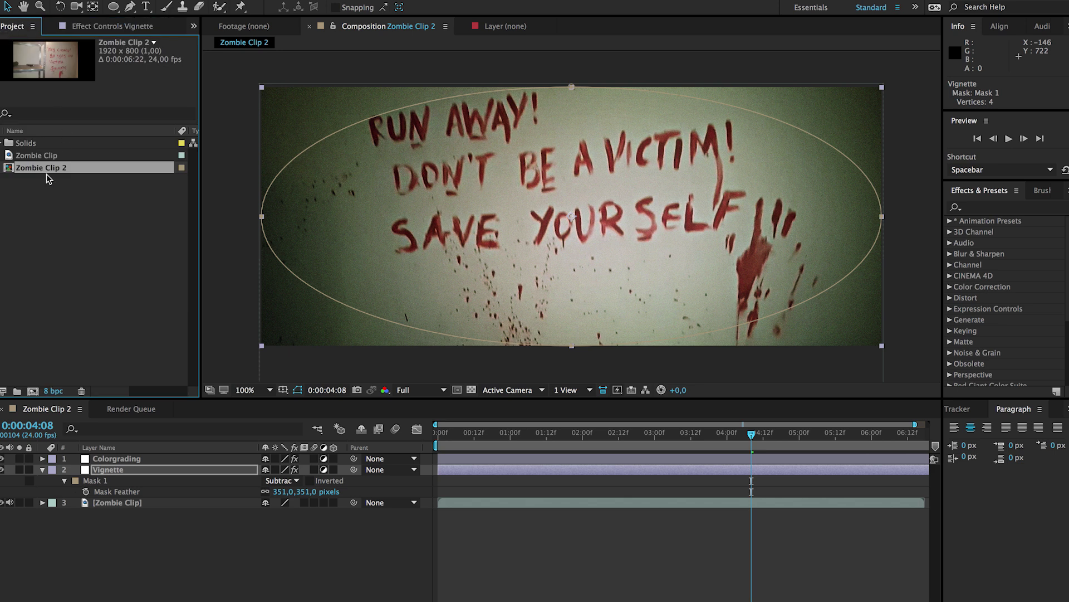
pyautogui.moveTo(37, 165); pyautogui.dragTo(34, 392)
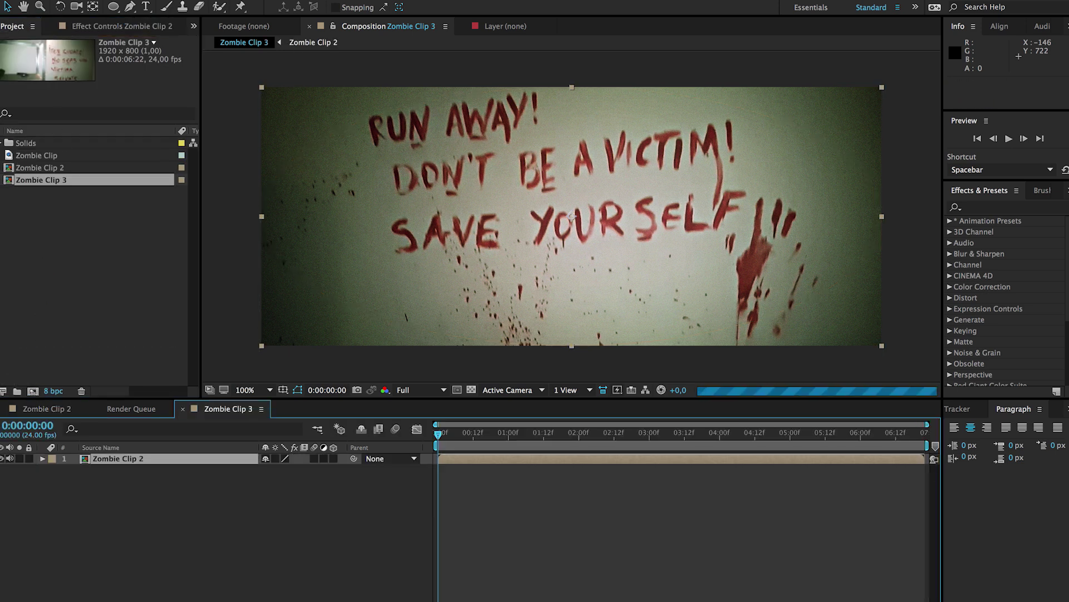
pyautogui.click(223, 12)
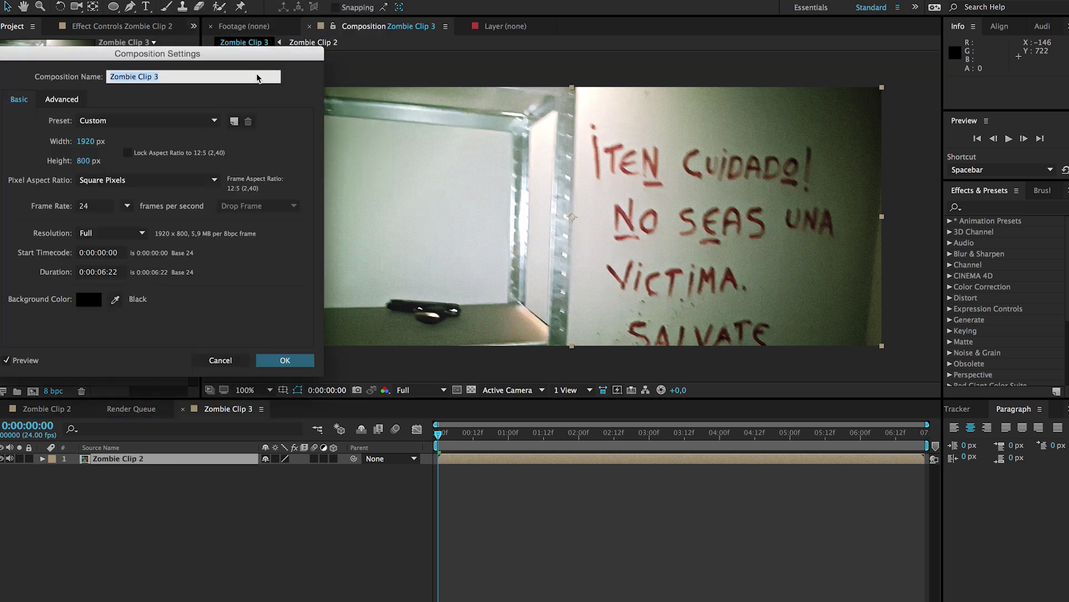
pyautogui.click(87, 160)
pyautogui.write('1080')
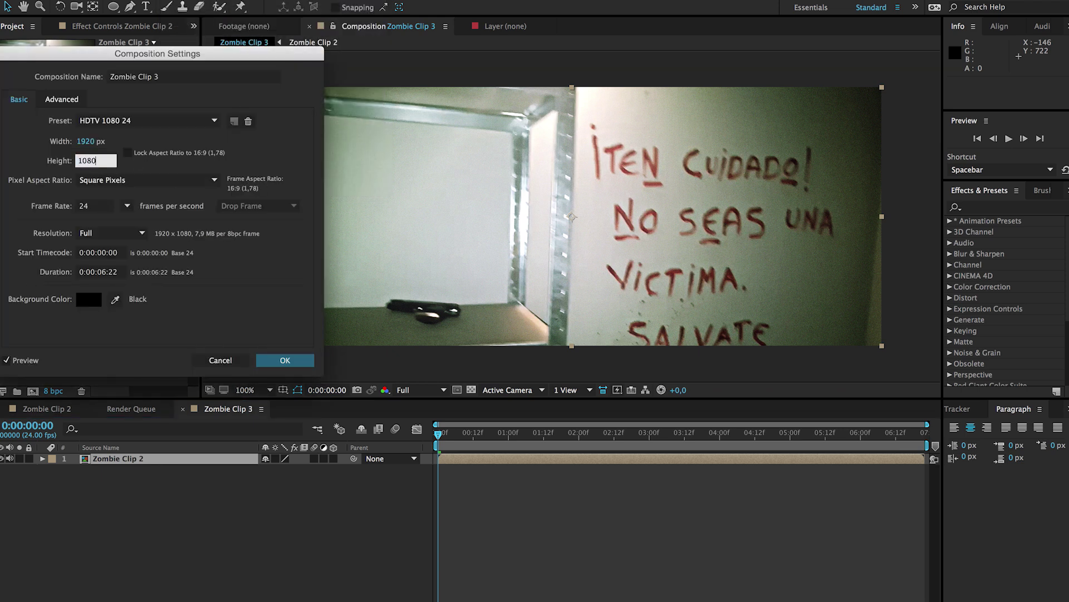
pyautogui.click(285, 360)
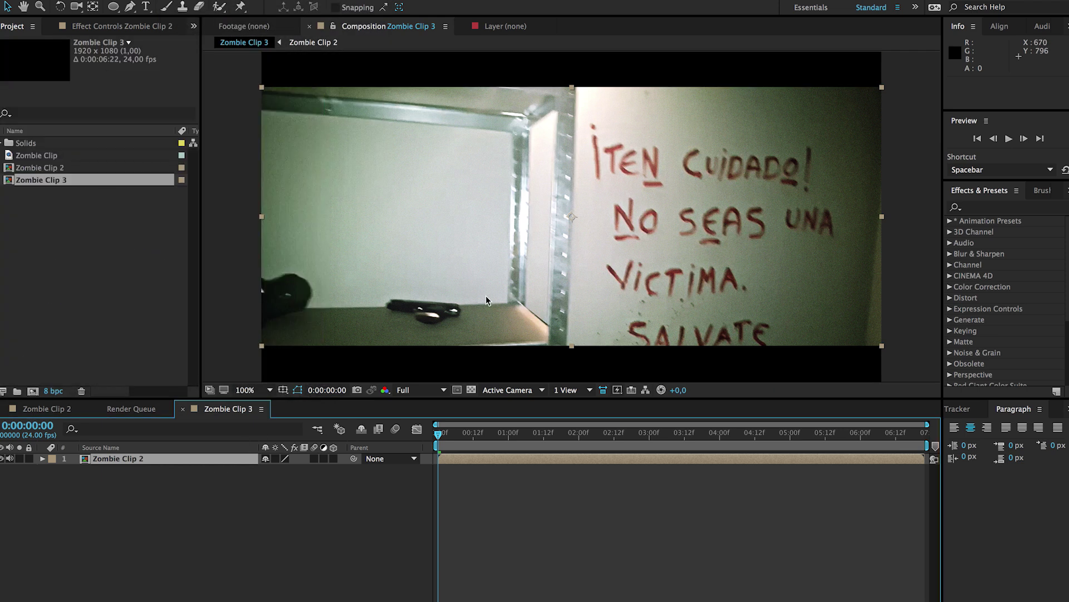
pyautogui.press(',')
pyautogui.press(',')
pyautogui.click(556, 559)
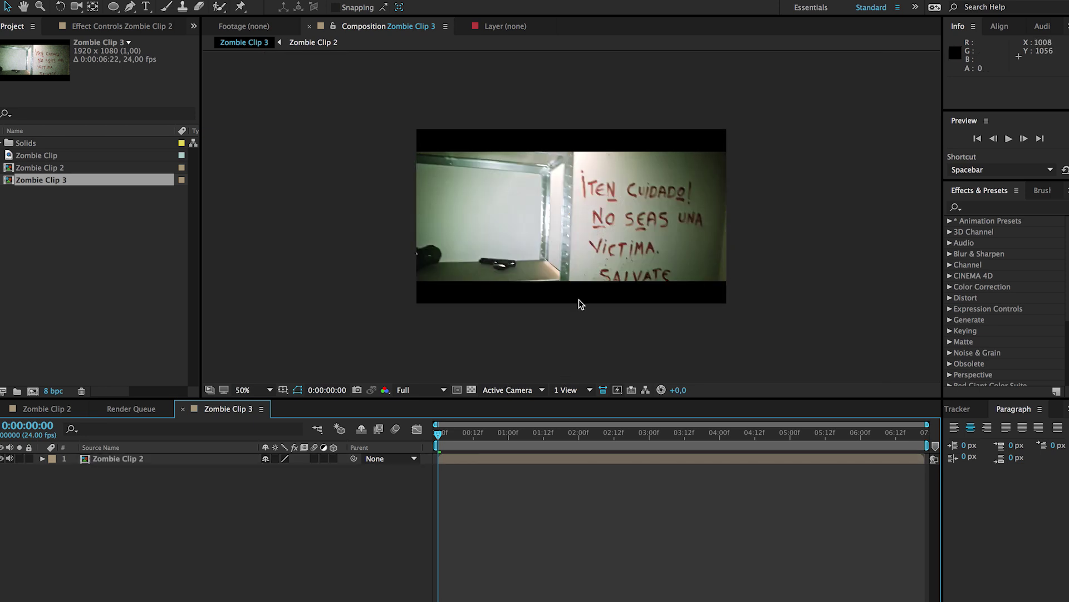
pyautogui.press('.')
pyautogui.press('.')
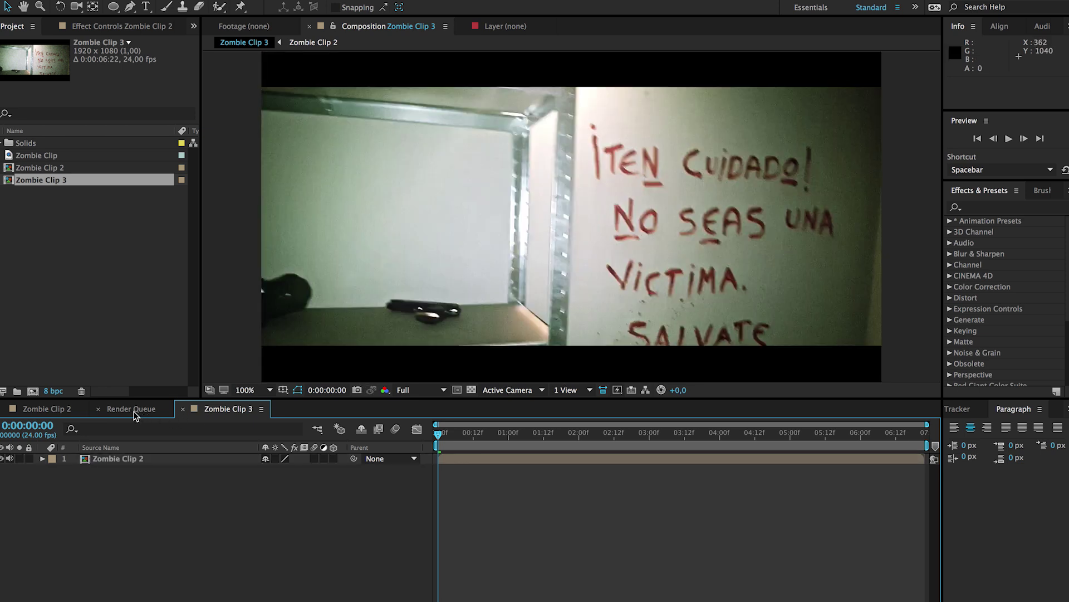
# - Add Curves to the Zombie Clip layer in Zombie Clip 2, lower the shadows, anchor the highlights near the diagonal, and solo the layer
pyautogui.click(47, 408)
pyautogui.click(111, 504)
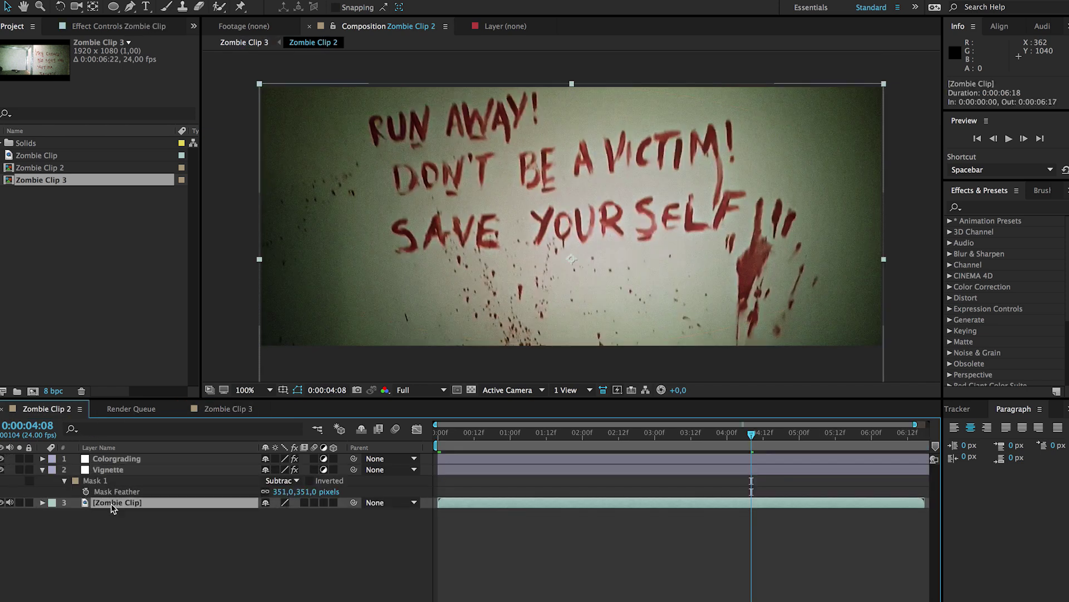
pyautogui.click(284, 1)
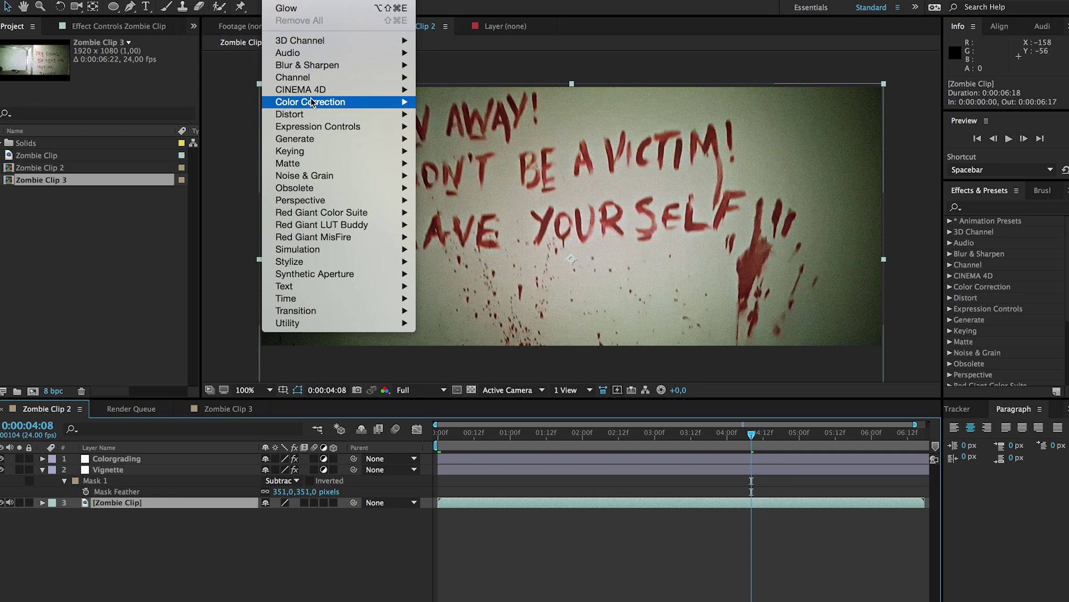
pyautogui.moveTo(312, 102)
pyautogui.click(467, 324)
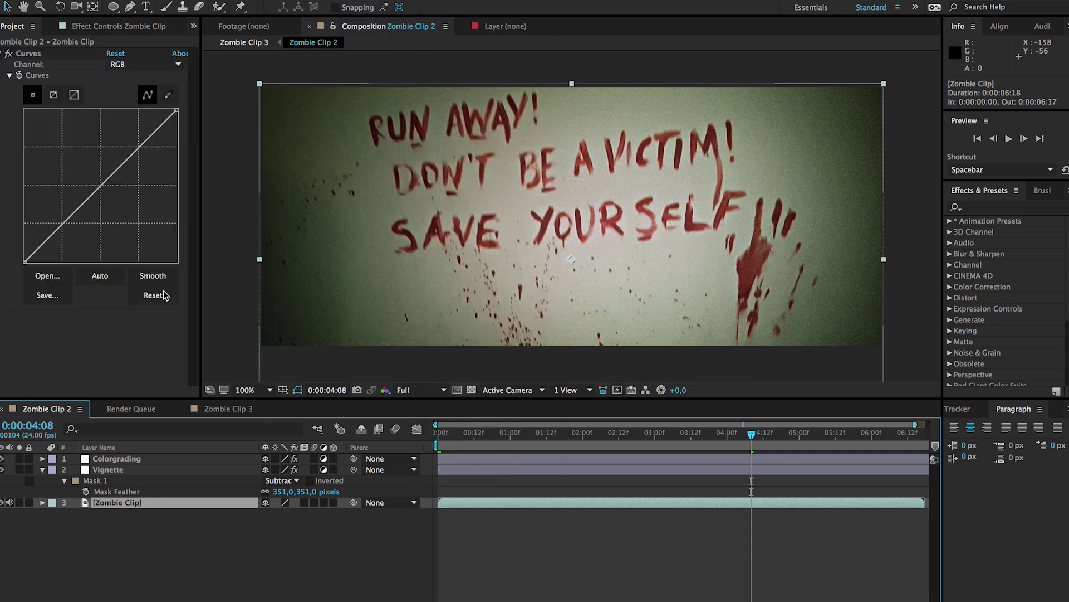
pyautogui.moveTo(69, 217); pyautogui.dragTo(65, 229)
pyautogui.moveTo(125, 169); pyautogui.dragTo(127, 162)
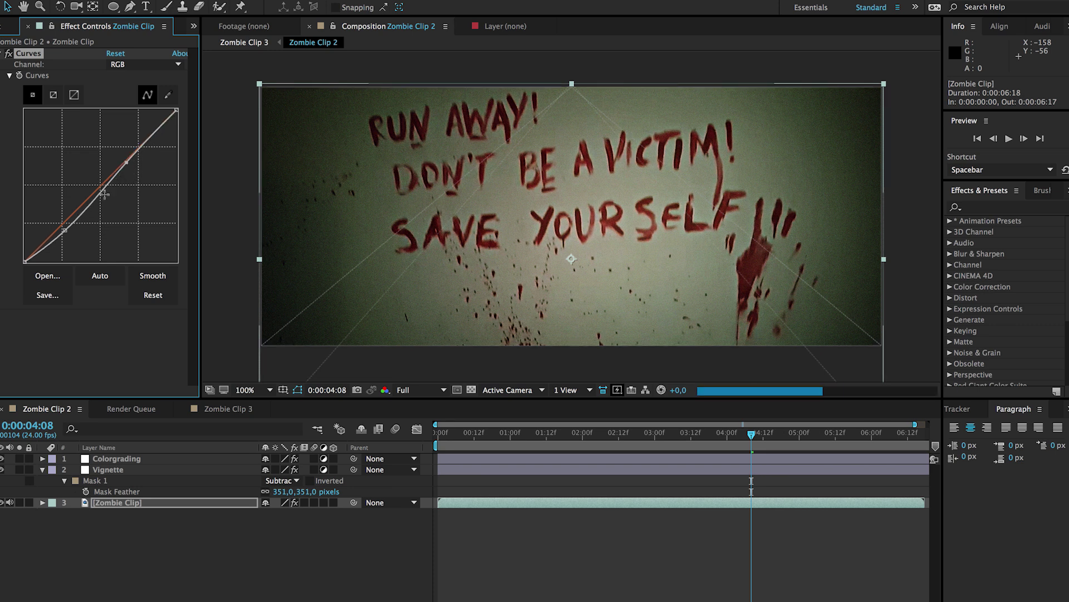
pyautogui.click(20, 503)
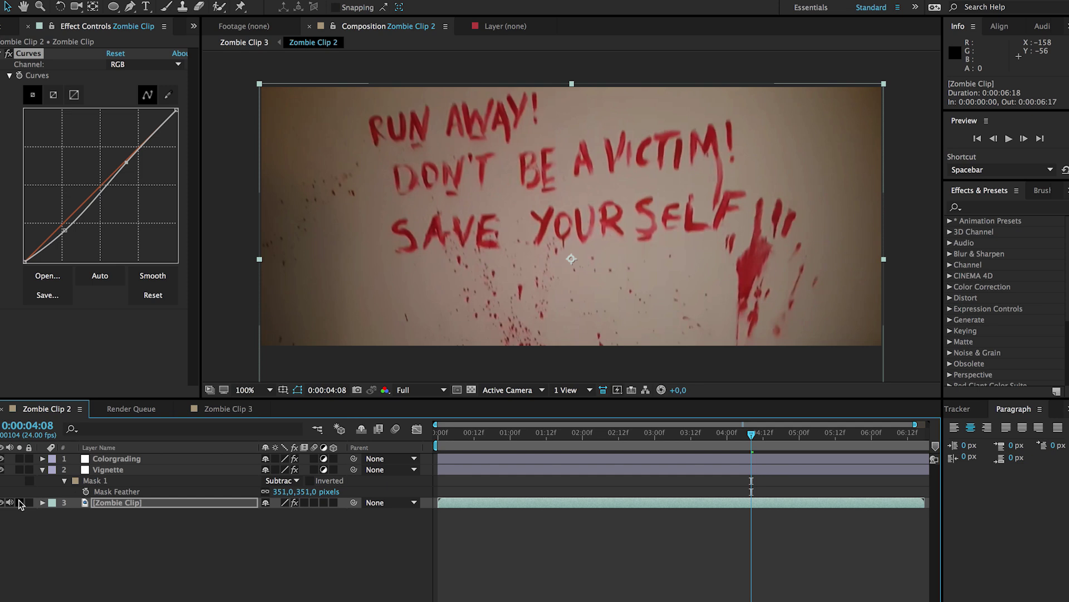
# - Turn off solo on the Zombie Clip layer and check the full grade at several frames, from 0:00:05:04 back to 0:00:02:03
pyautogui.click(20, 503)
pyautogui.click(813, 443)
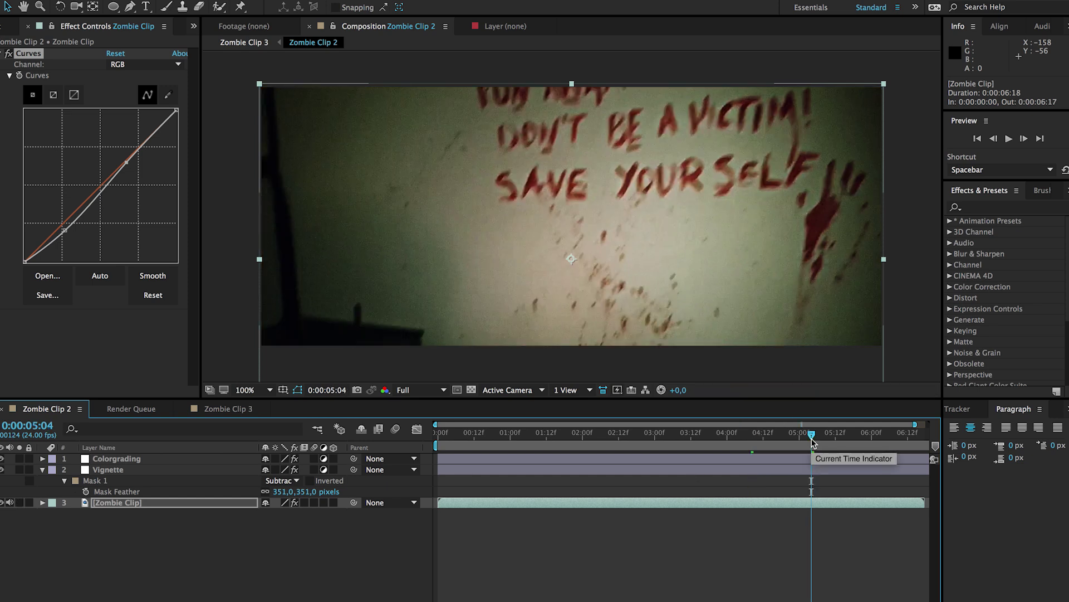
pyautogui.click(741, 437)
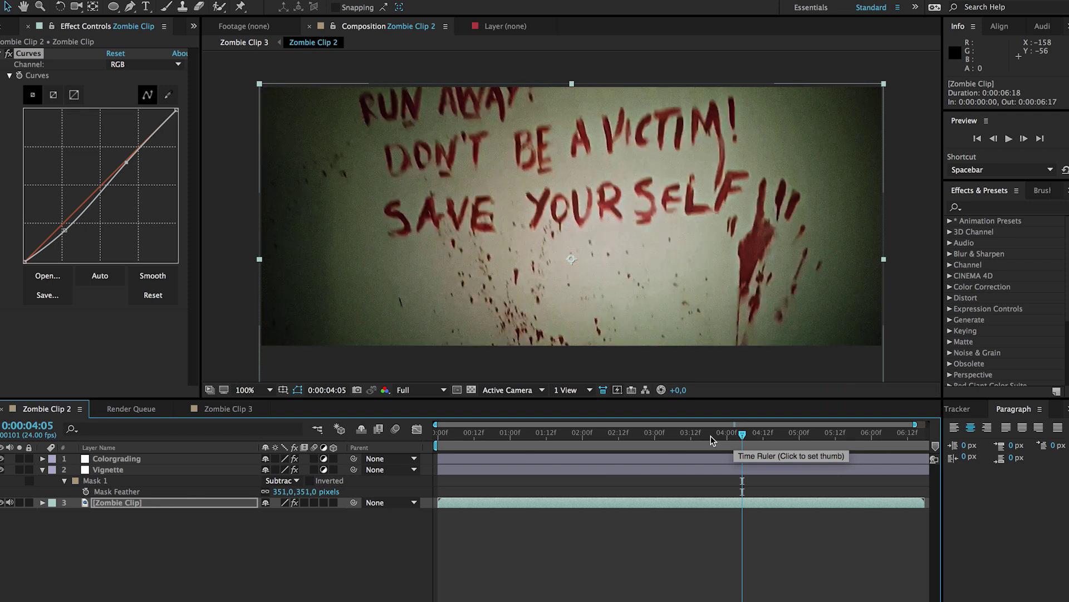
pyautogui.click(710, 437)
pyautogui.click(671, 436)
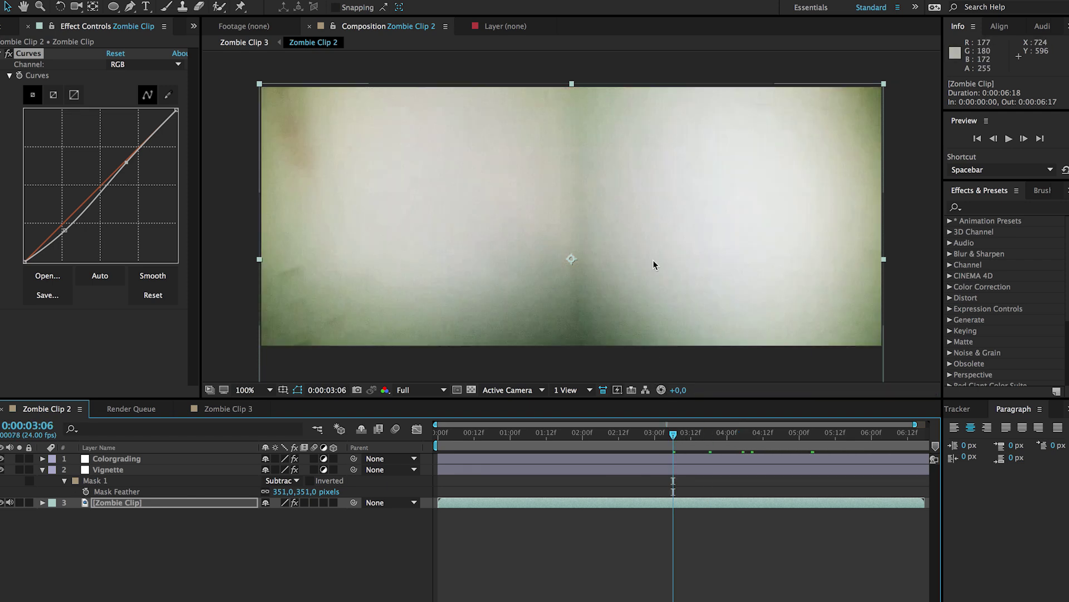
pyautogui.click(590, 432)
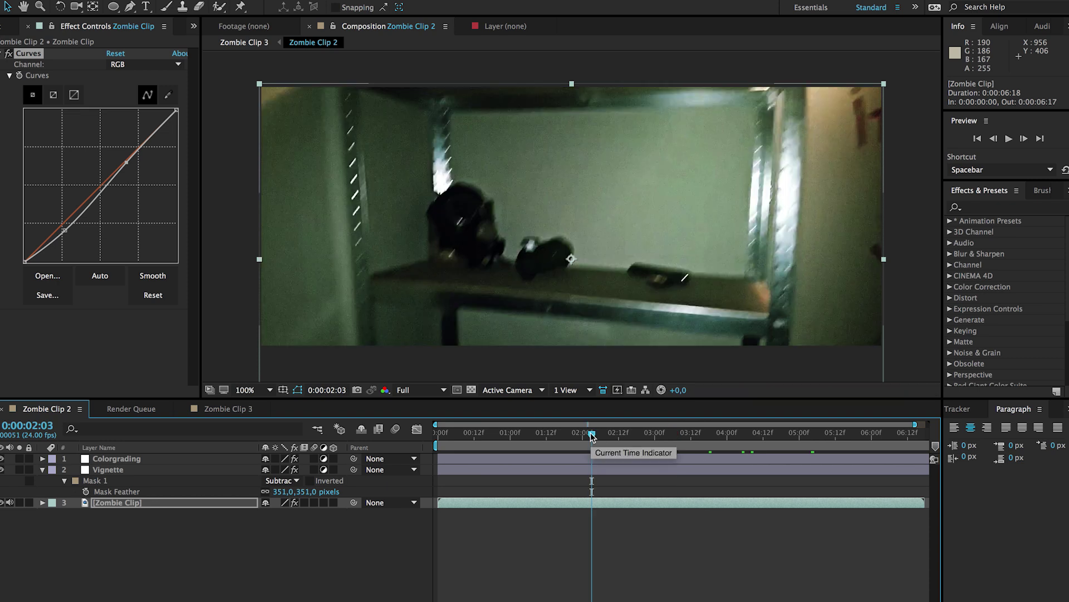
# - Review the effects applied to the Vignette and Colorgrading layers, and clear the layer selection
pyautogui.click(135, 471)
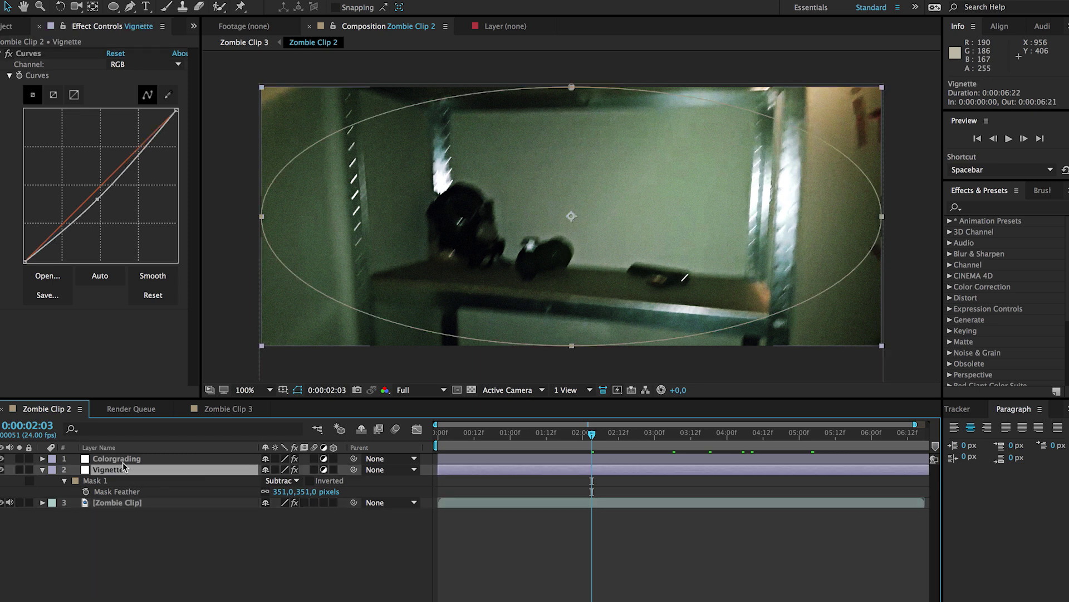
pyautogui.click(136, 458)
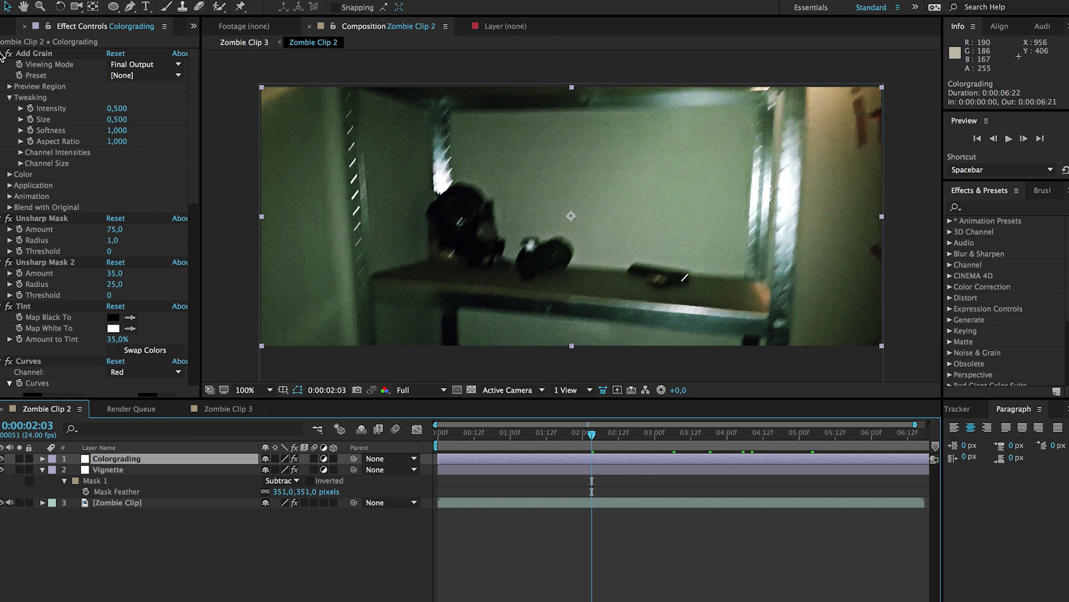
pyautogui.click(192, 557)
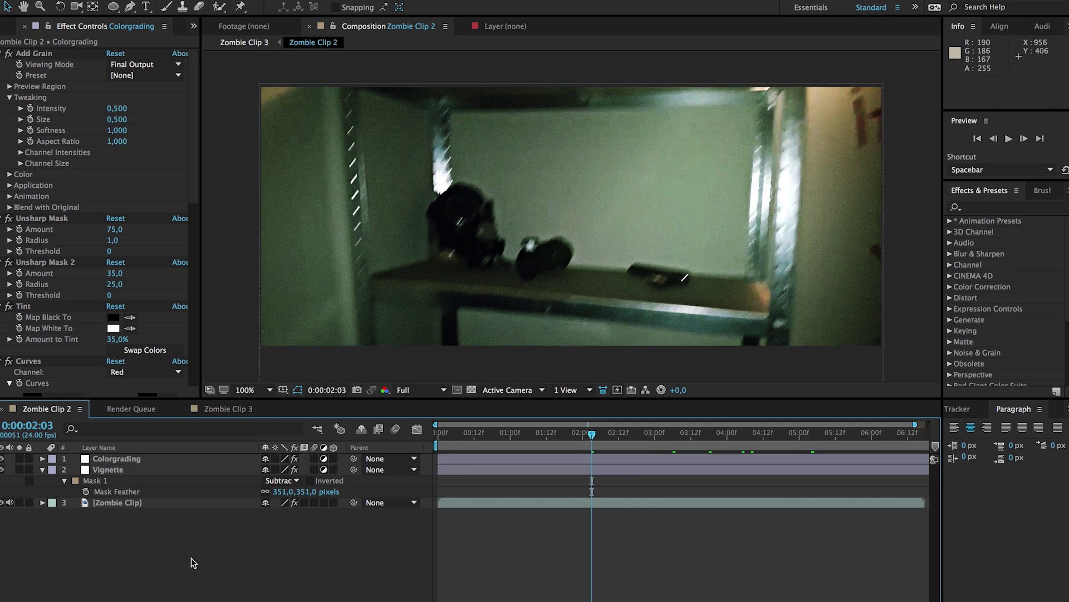